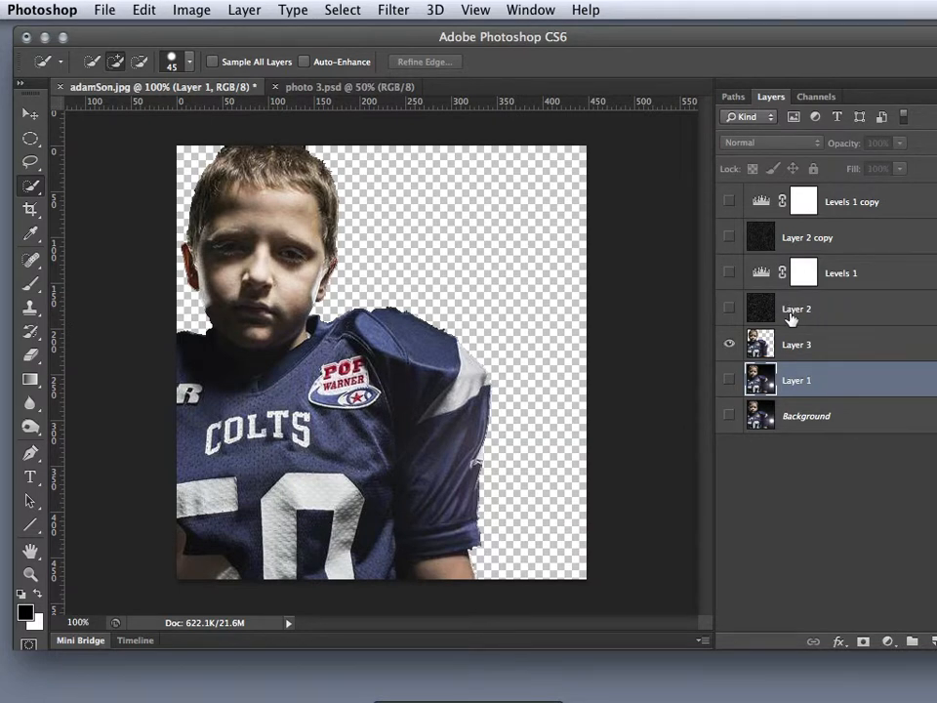
Copy the entire red texture image from photo 3.psd and paste it above Layer 1 in adamSon.jpg.
drag(936, 648, 922, 678)
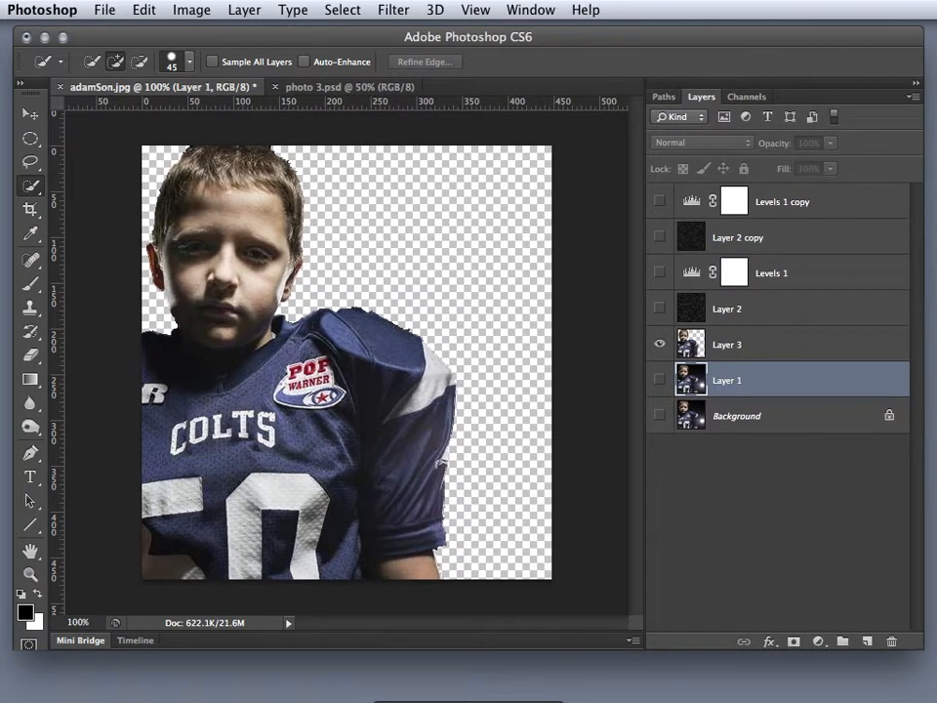
key(super+Tab)
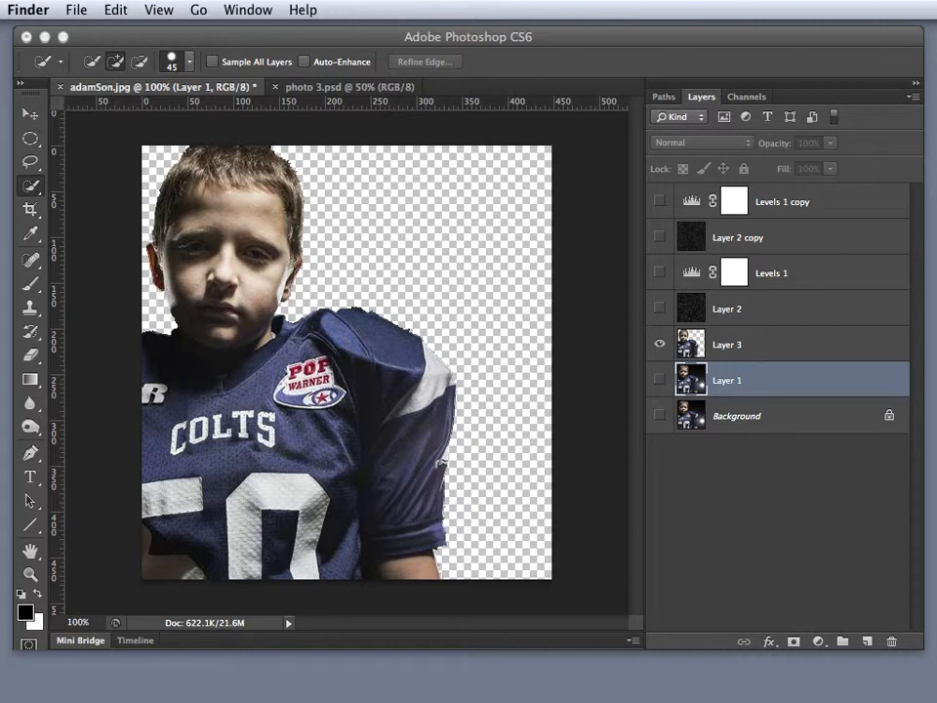
click(305, 88)
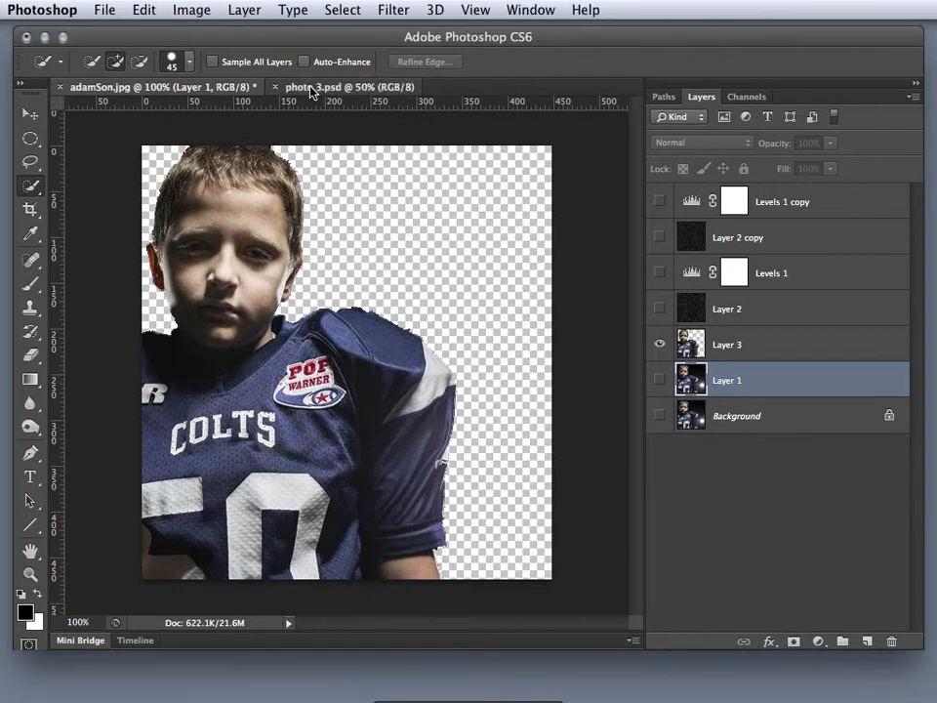
click(312, 88)
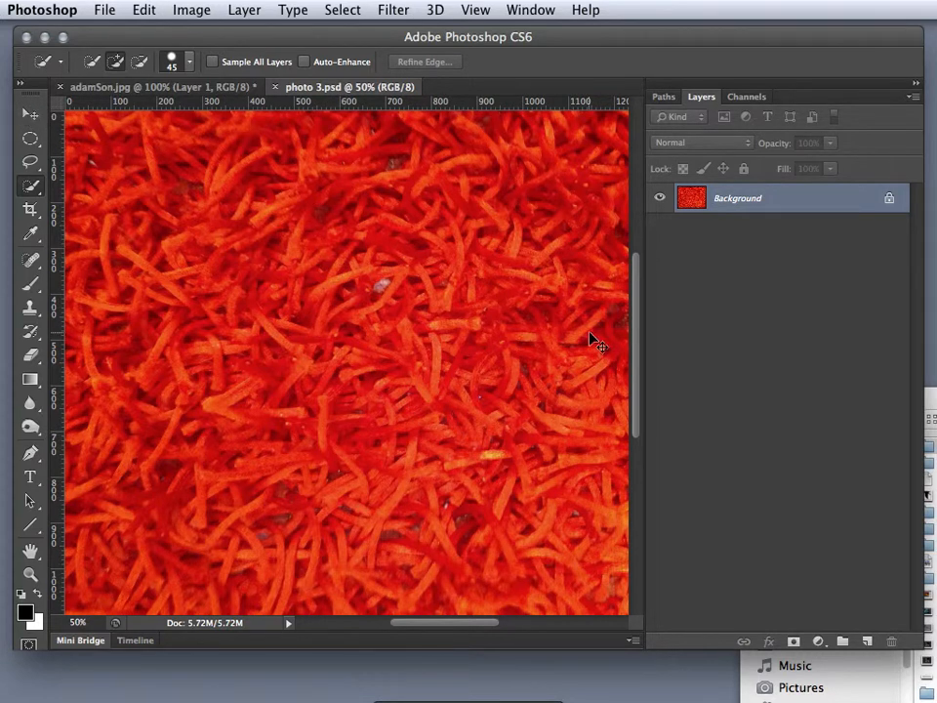
key(super+a)
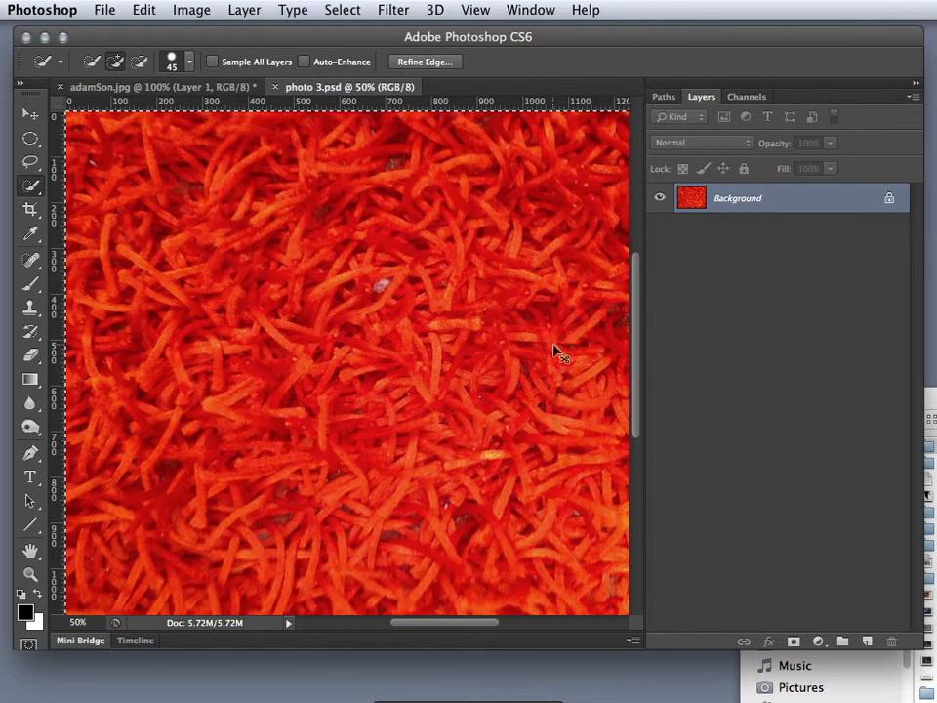
click(181, 88)
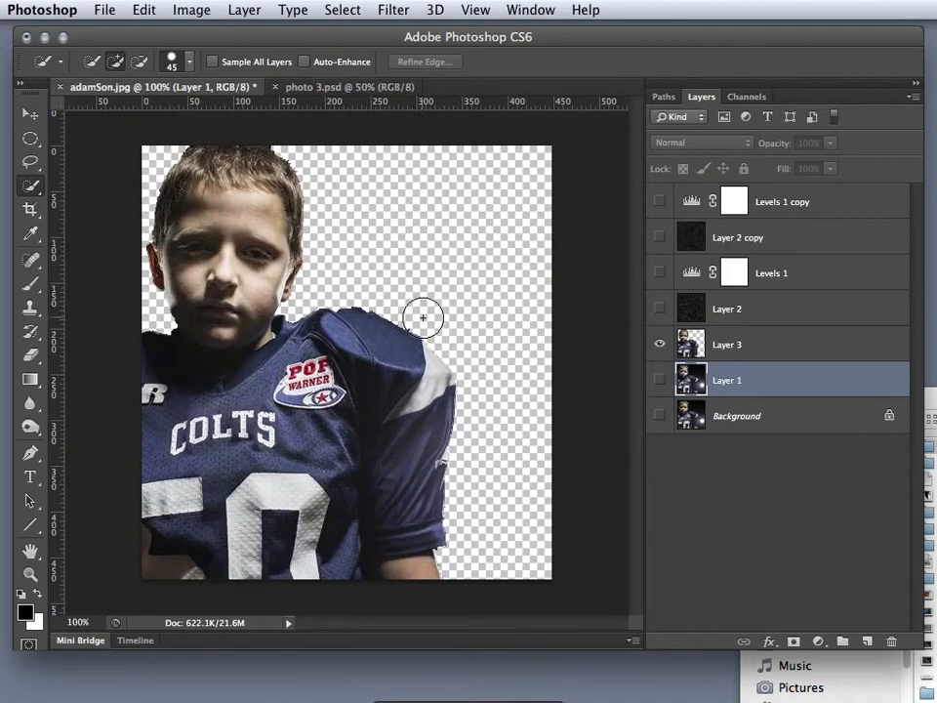
key(super+v)
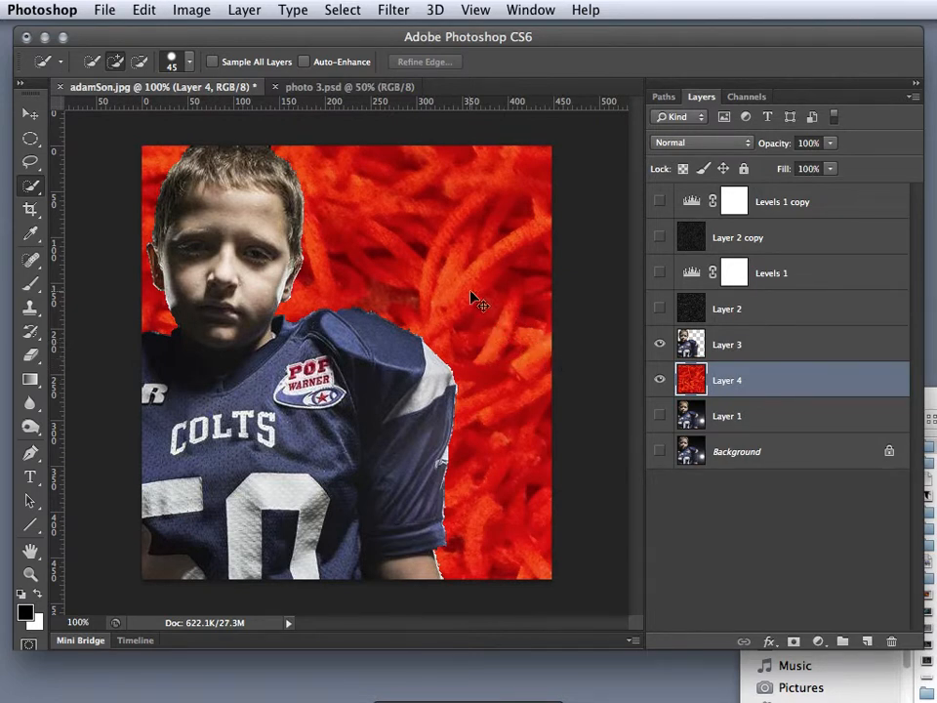
Free-transform the pasted texture layer with linked proportions to 50% width and height.
key(ctrl+t)
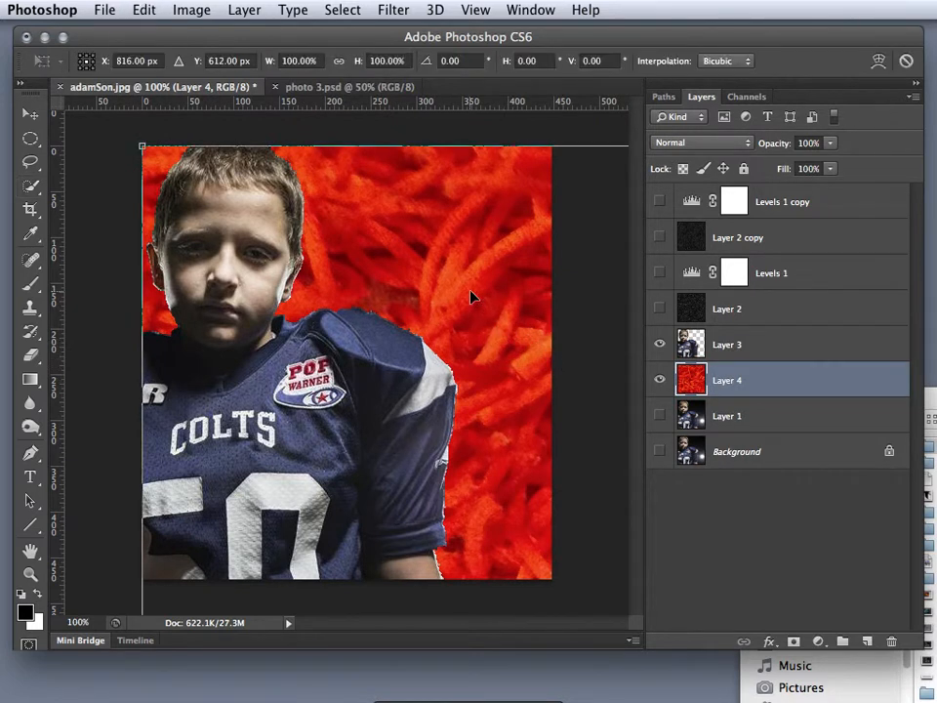
click(298, 61)
double_click(293, 60)
text(50)
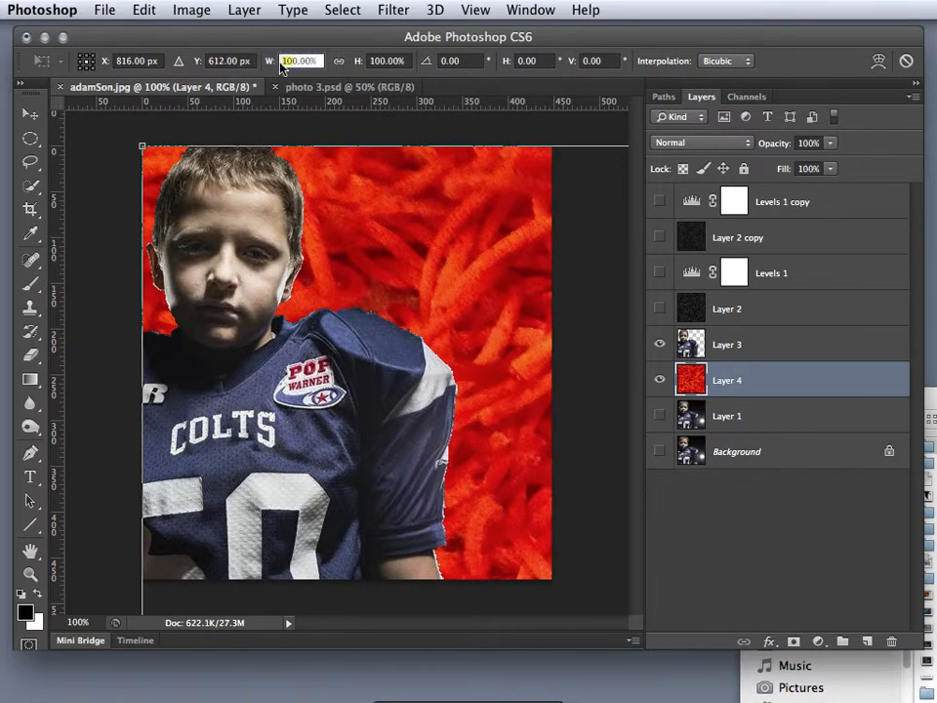
click(338, 62)
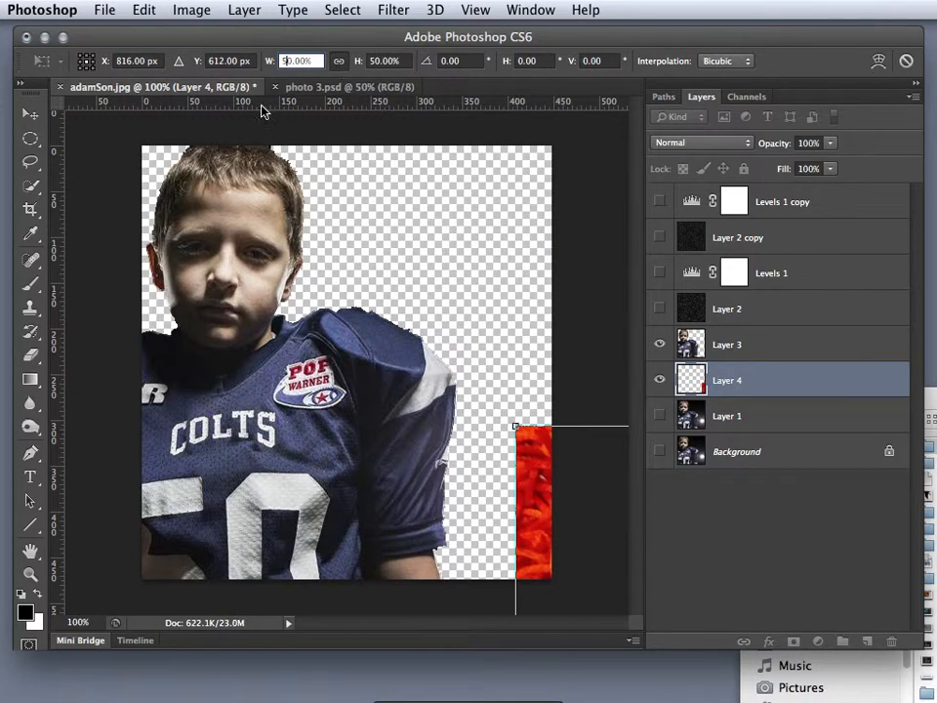
Set the transform reference point to the texture's upper-left corner and position it at X 0 px, Y 0 px.
double_click(144, 61)
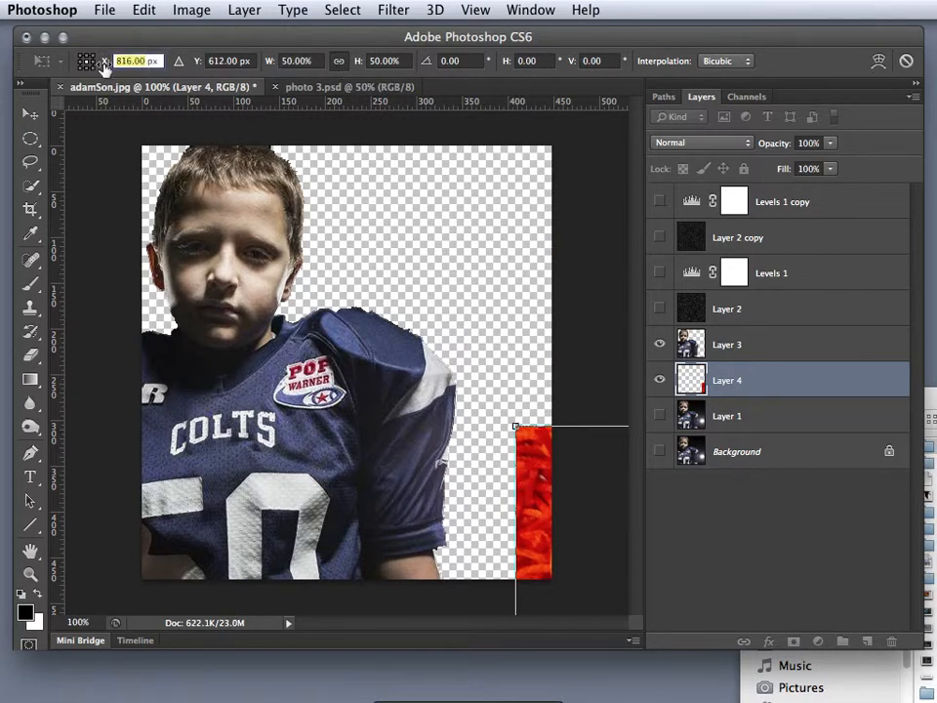
text(0)
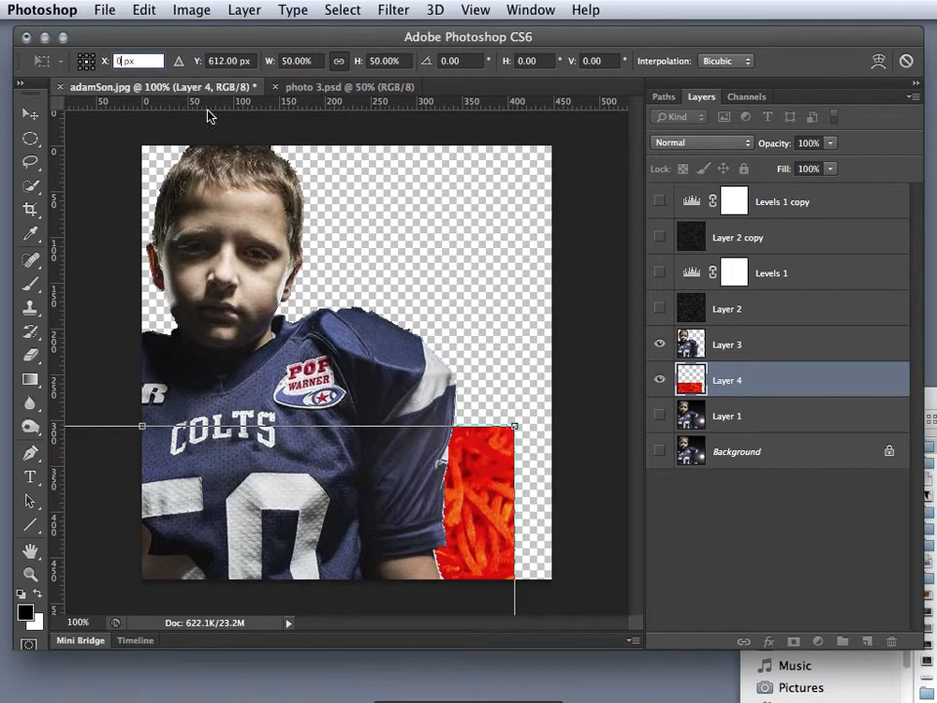
click(83, 57)
text(0)
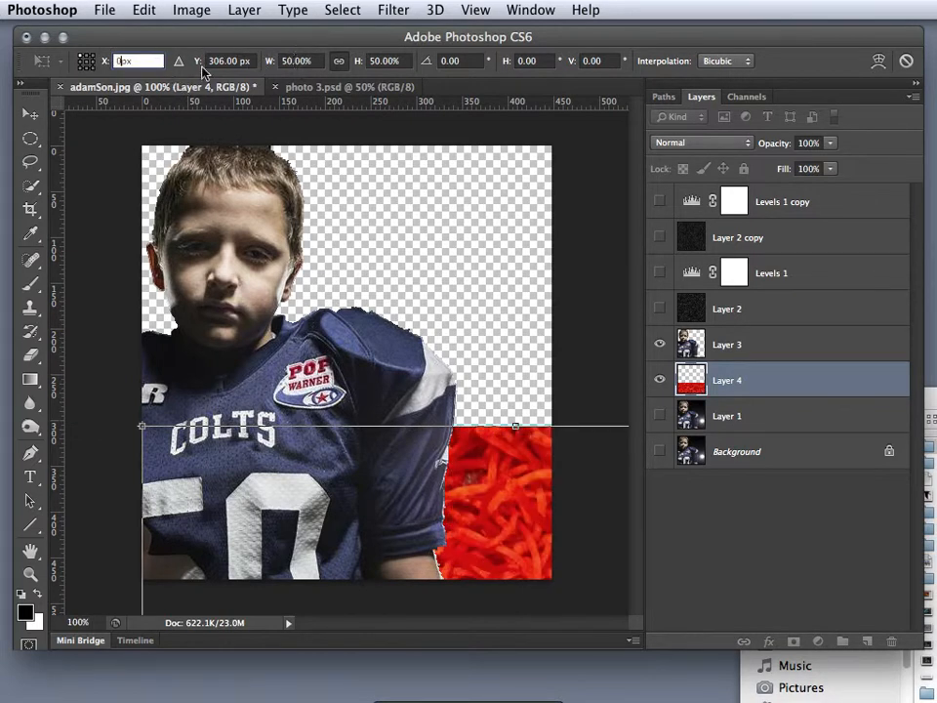
click(223, 62)
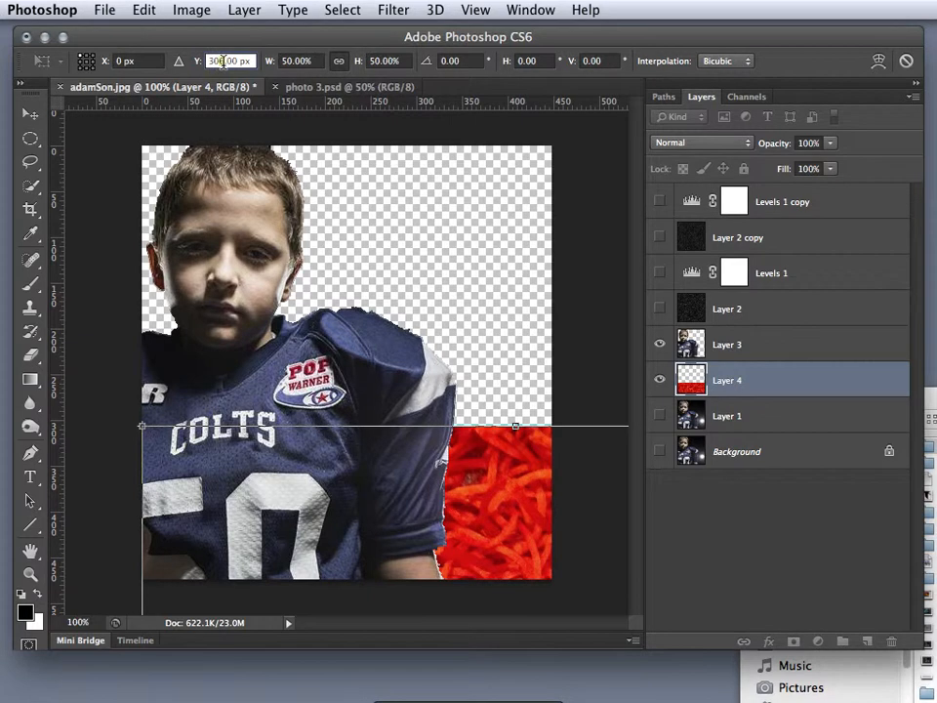
text(0)
key(Return)
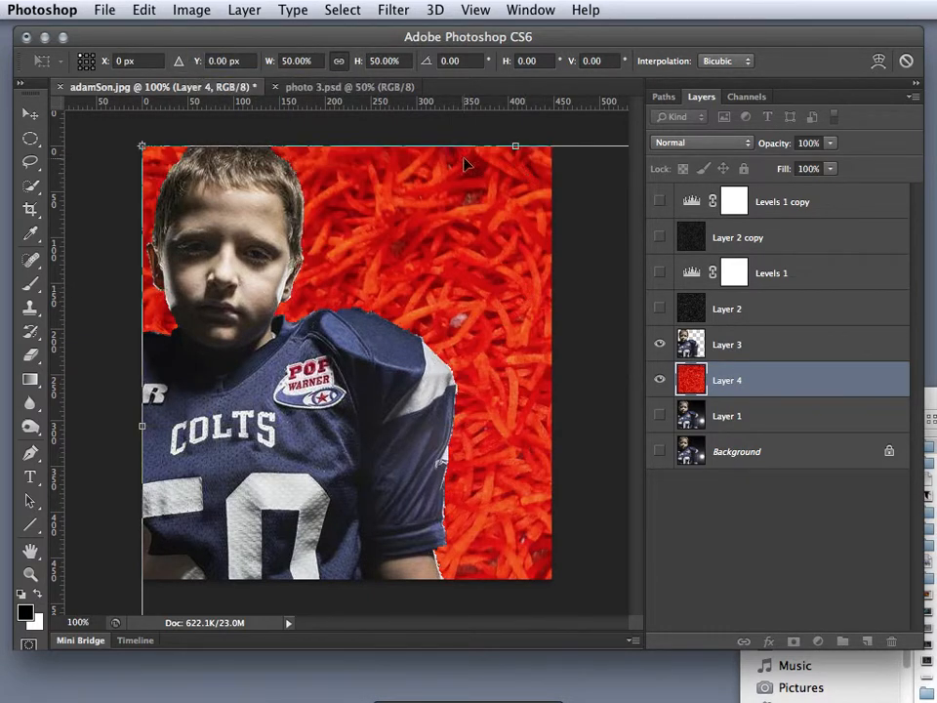
Move the texture behind the boy to about X -193 px, Y -83 px and apply the transform.
drag(489, 284, 318, 283)
drag(500, 256, 440, 273)
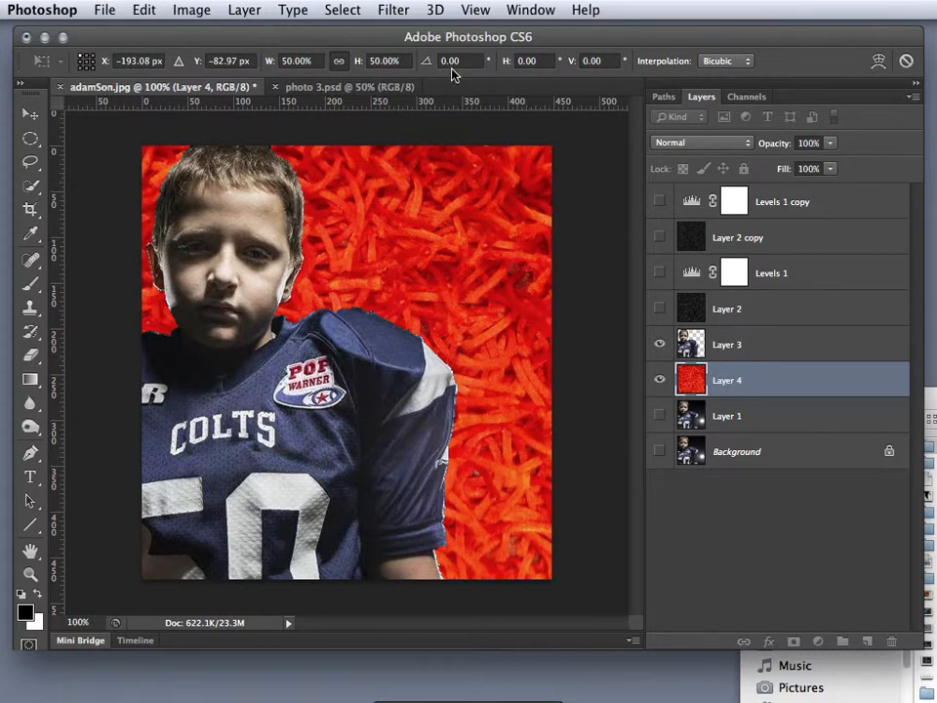
click(389, 14)
click(771, 301)
key(Return)
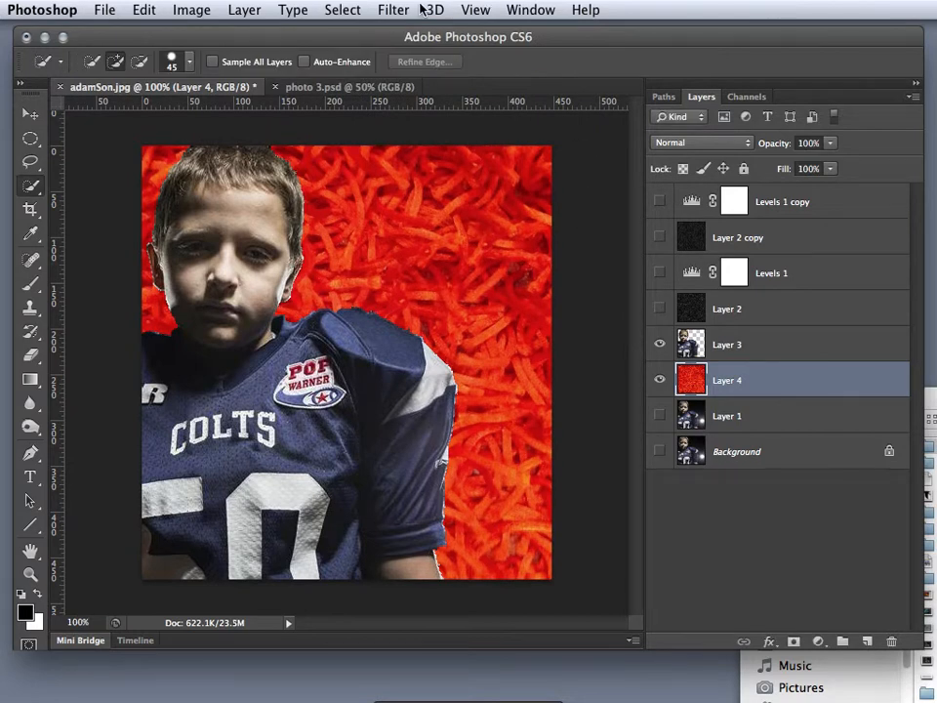
Start a Field Blur on the texture layer and set its blur amount to 17 px.
click(391, 10)
mouse_move(420, 223)
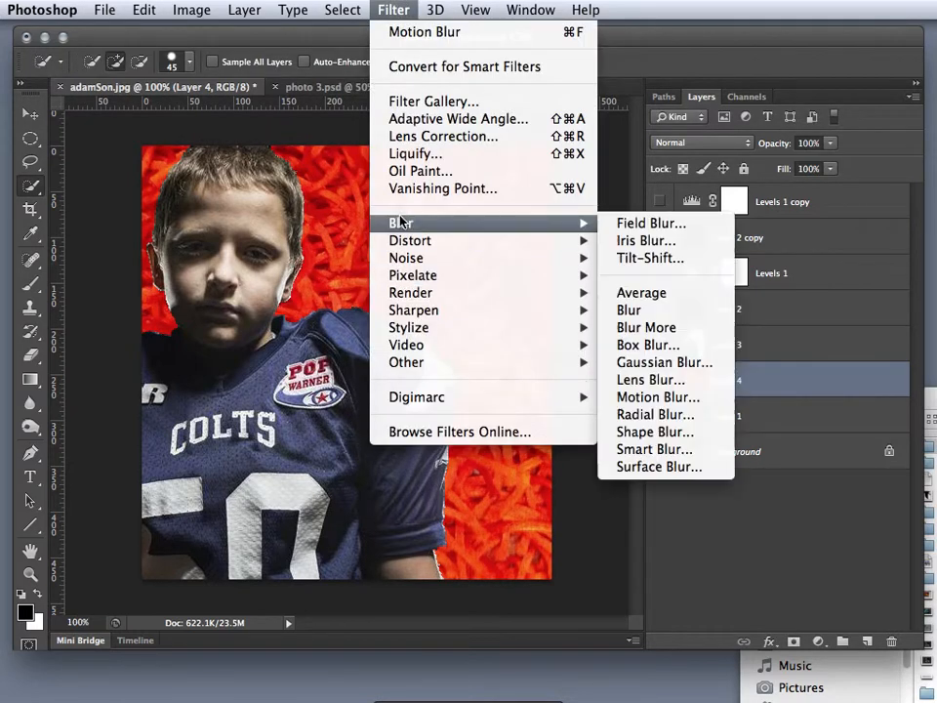
click(635, 227)
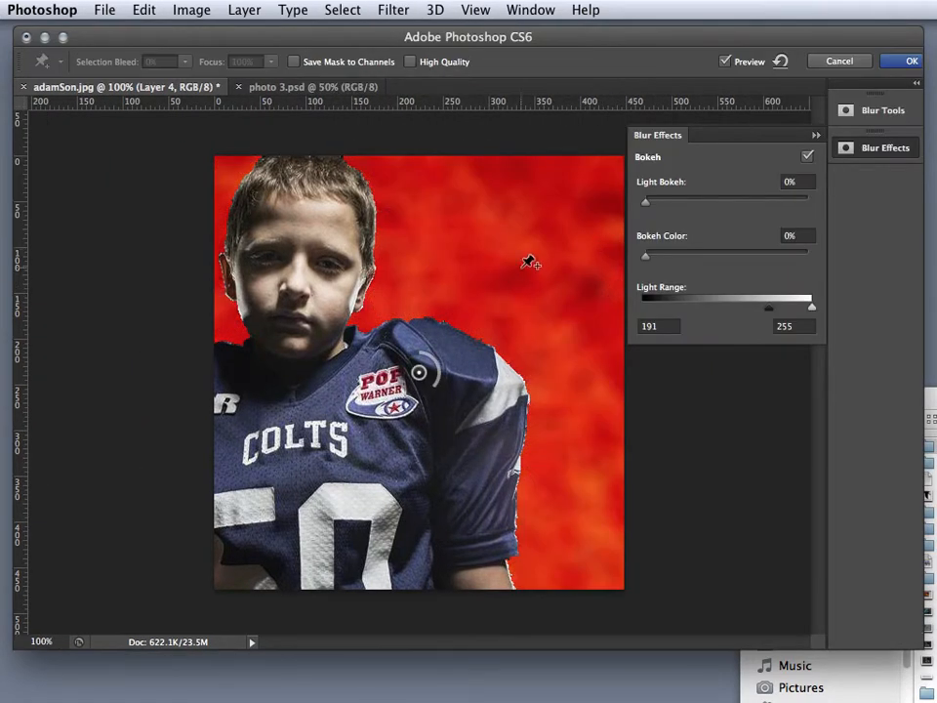
click(815, 136)
click(868, 113)
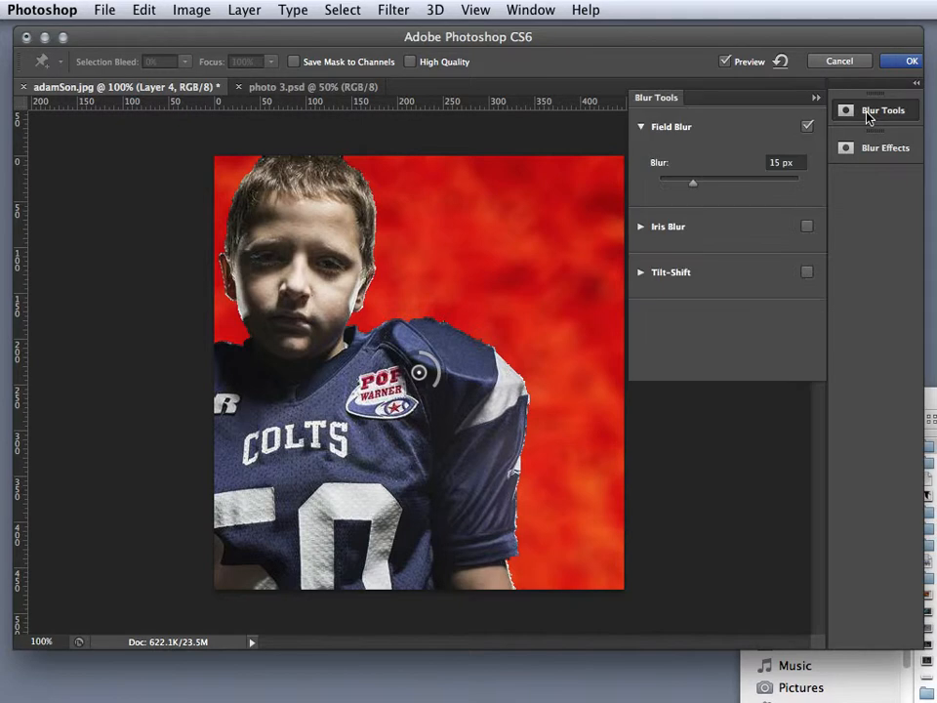
mouse_move(694, 182)
mouse_down()
mouse_move(732, 182)
mouse_move(694, 185)
mouse_up()
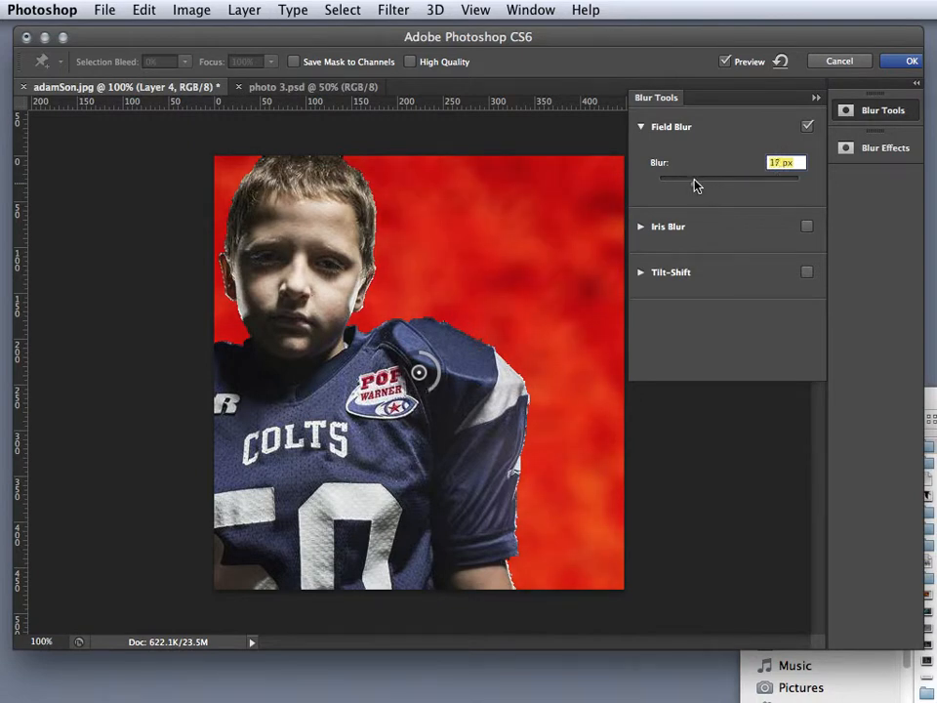
Set the blur's Light Bokeh to 89% and Bokeh Color to 52%, and narrow its Light Range in the bright tones.
click(869, 148)
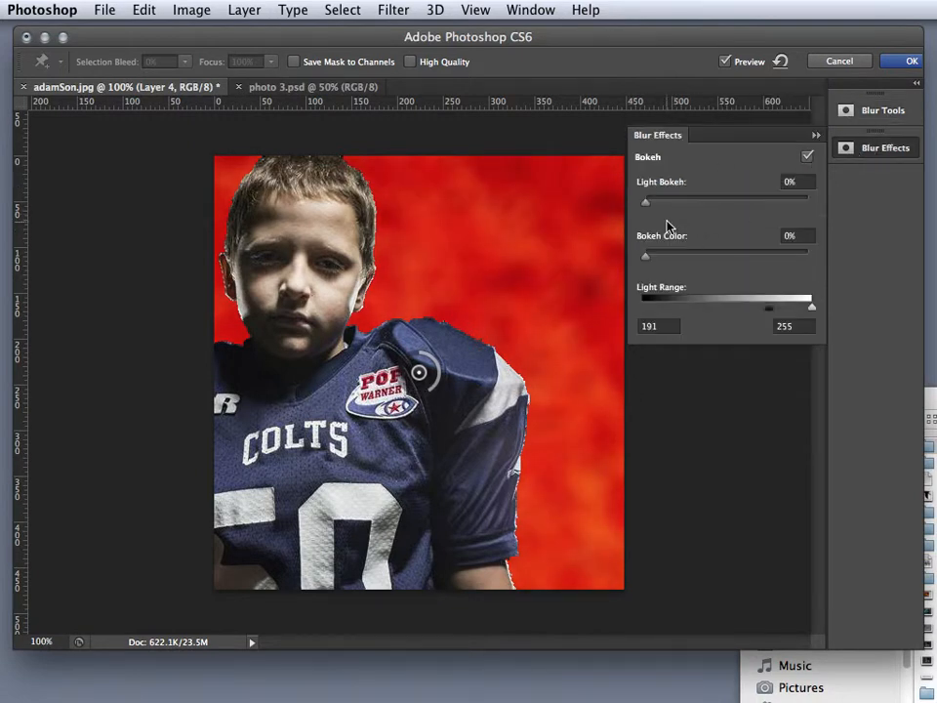
drag(649, 206, 740, 208)
drag(741, 207, 766, 205)
drag(815, 309, 789, 308)
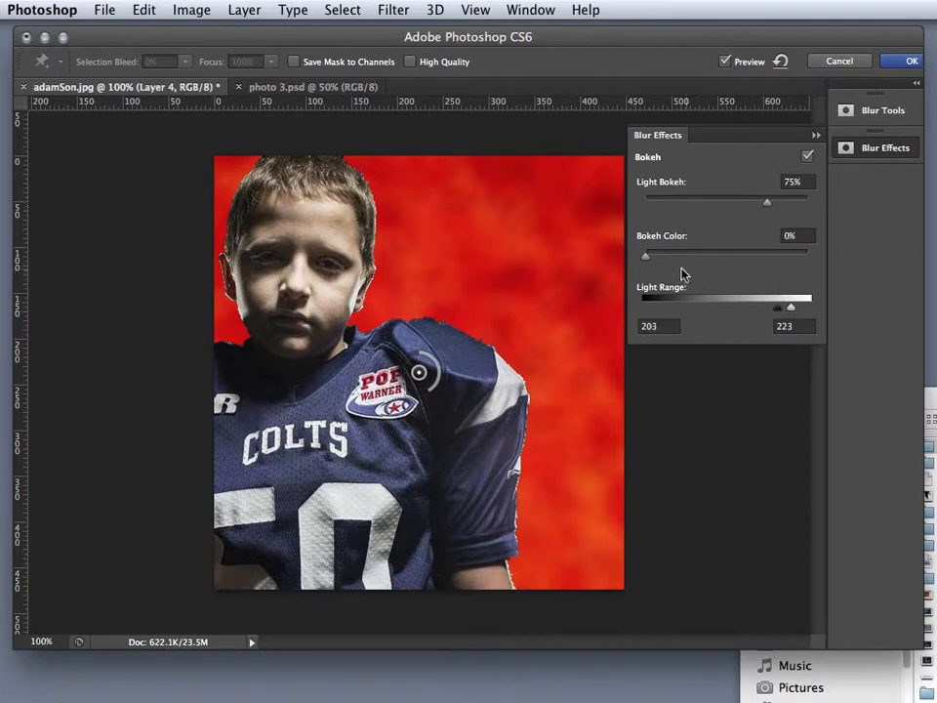
drag(646, 256, 736, 263)
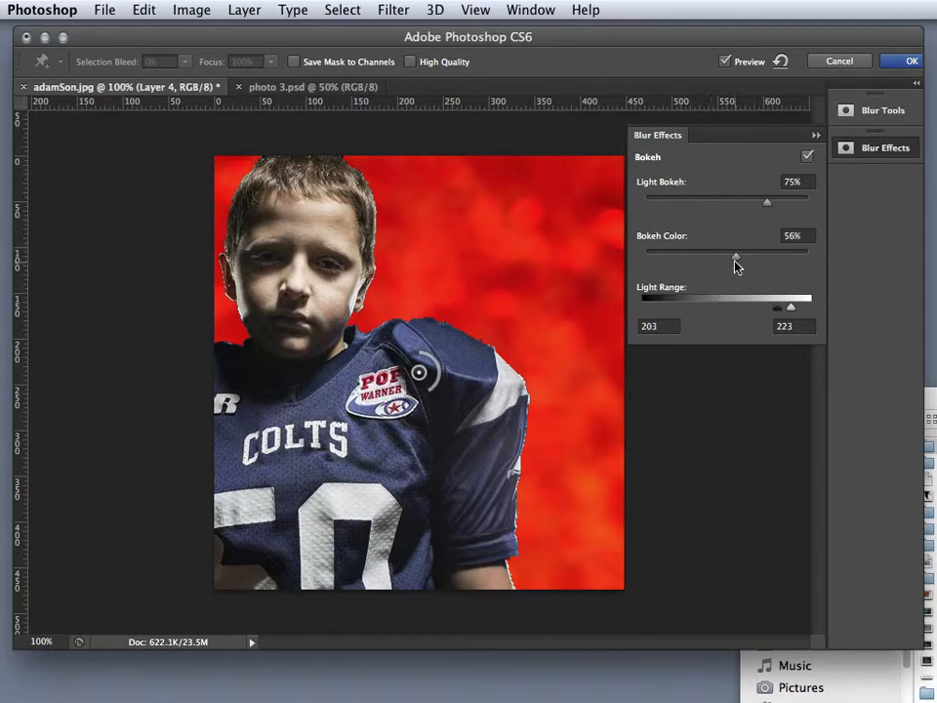
drag(760, 262, 737, 262)
drag(767, 203, 792, 207)
mouse_move(790, 309)
mouse_down()
mouse_move(801, 314)
mouse_move(759, 312)
mouse_move(791, 308)
mouse_move(777, 313)
mouse_up()
mouse_move(737, 258)
mouse_down()
mouse_move(706, 260)
mouse_move(767, 260)
mouse_move(729, 260)
mouse_up()
Switch to Finder, open photo 1.JPG from the PhotosForDemo folder with Adobe Photoshop CS6, and apply the pending blur.
key(super+Tab)
drag(935, 392, 332, 294)
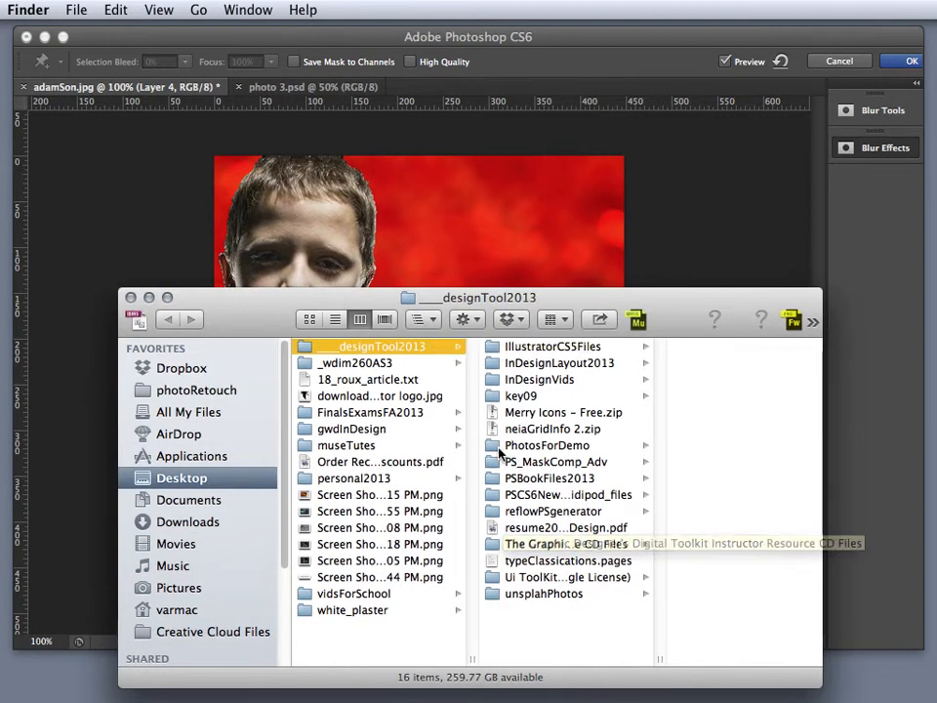
click(546, 447)
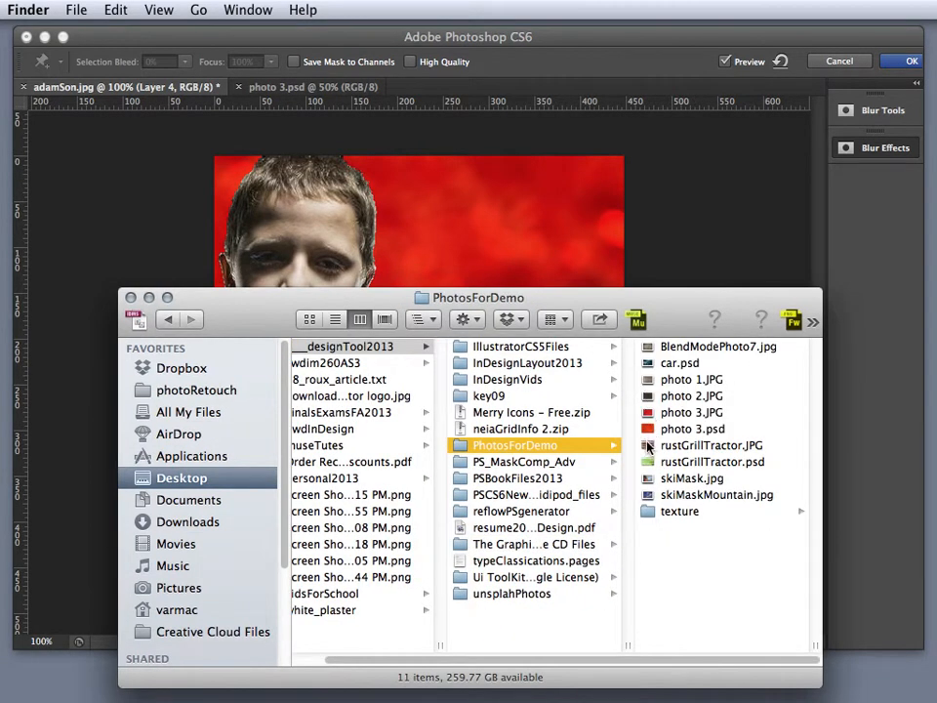
click(644, 397)
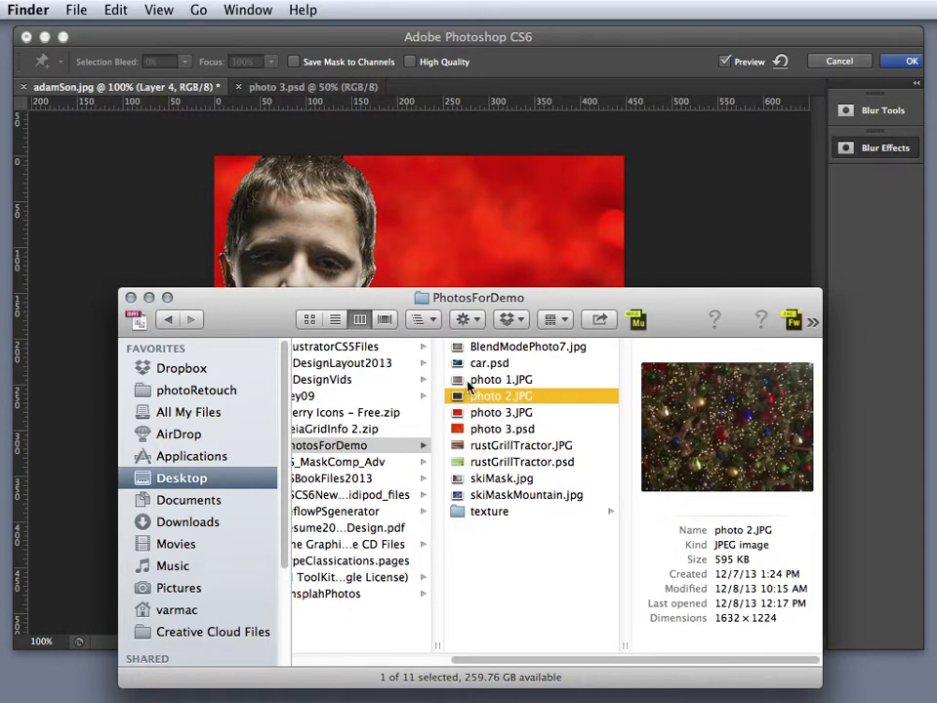
click(469, 381)
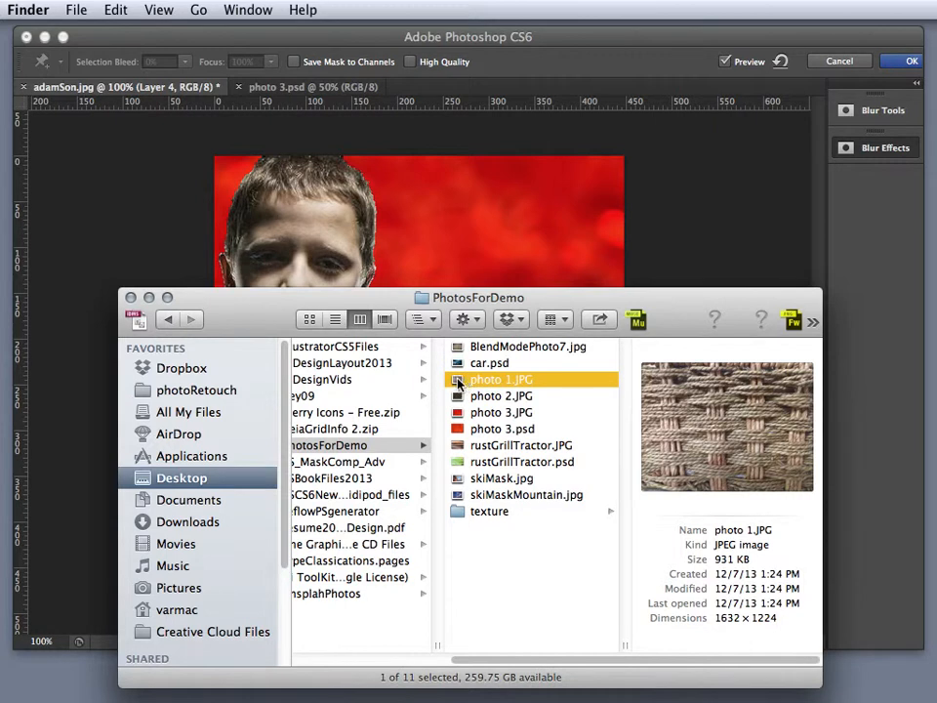
right_click(459, 383)
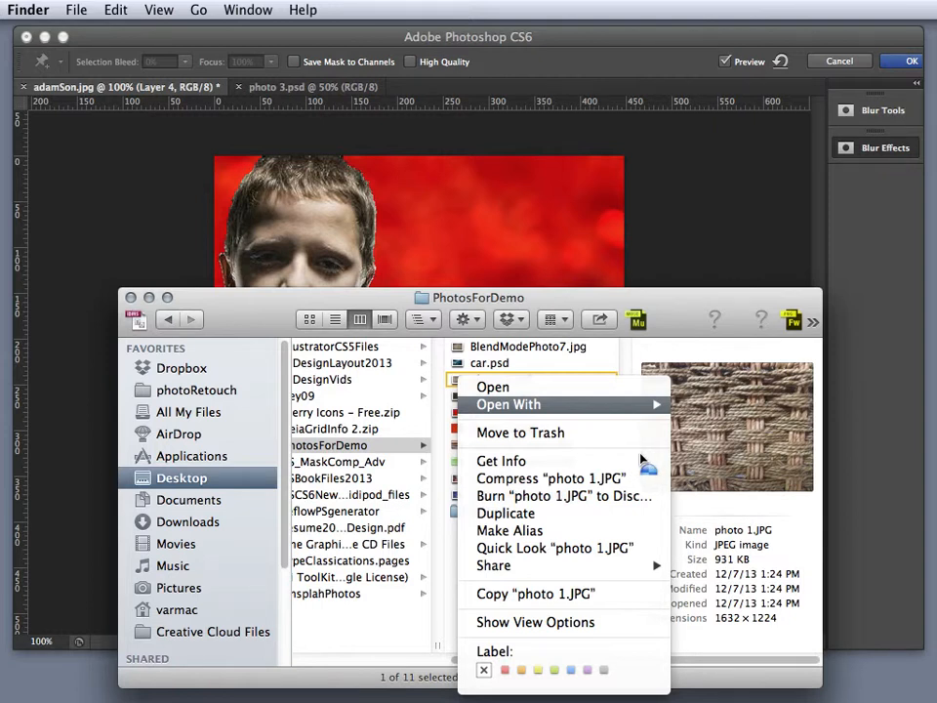
mouse_move(615, 406)
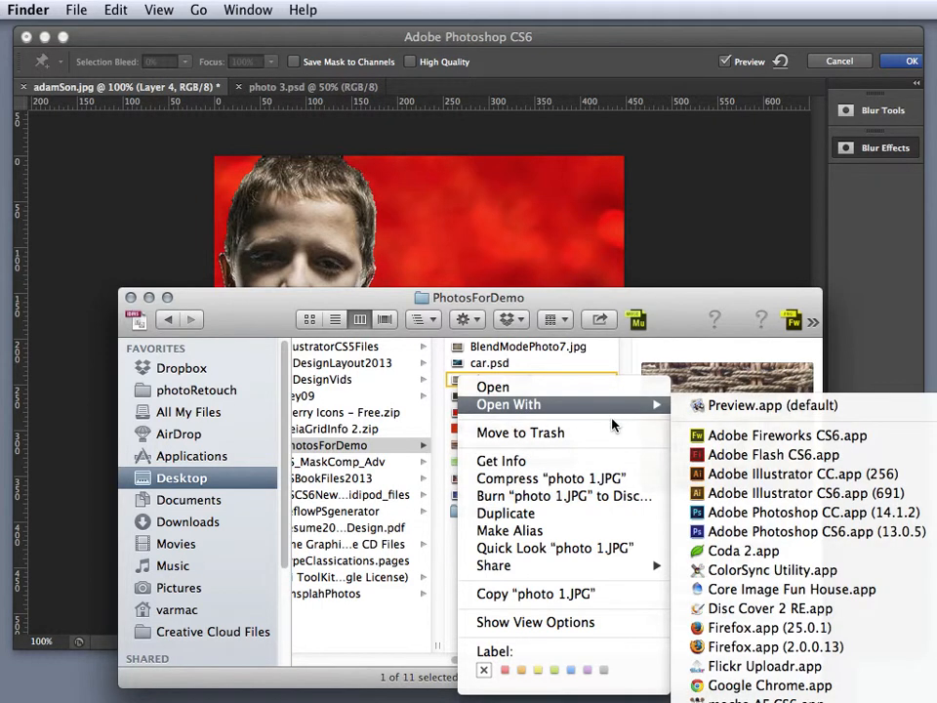
click(759, 532)
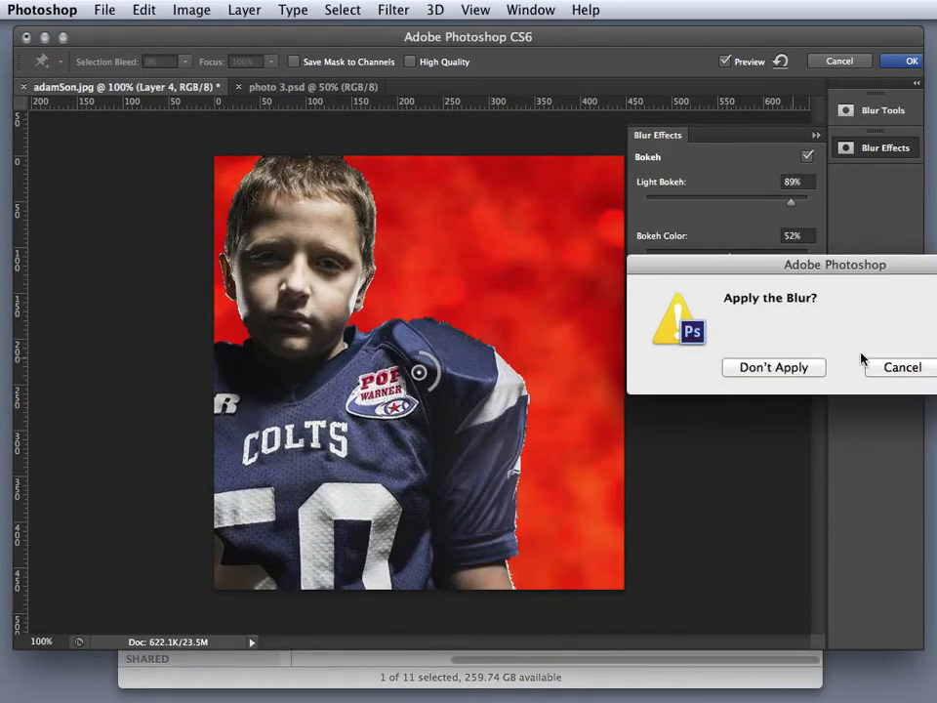
click(910, 371)
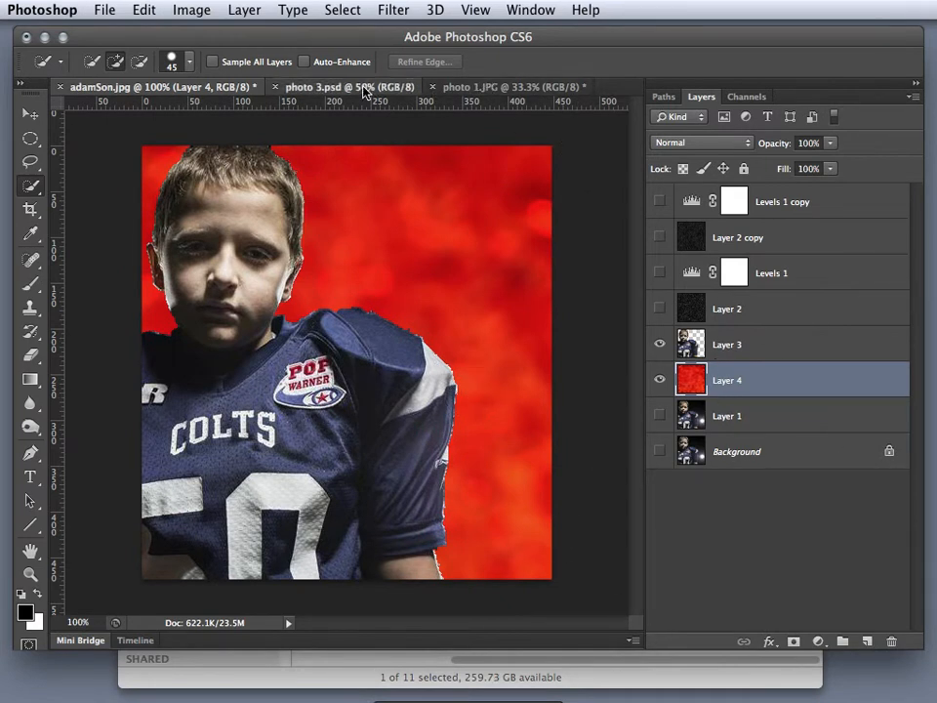
Copy the entire woven basket image from photo 1.JPG and paste it into adamSon.jpg directly above Layer 4.
click(408, 91)
click(457, 91)
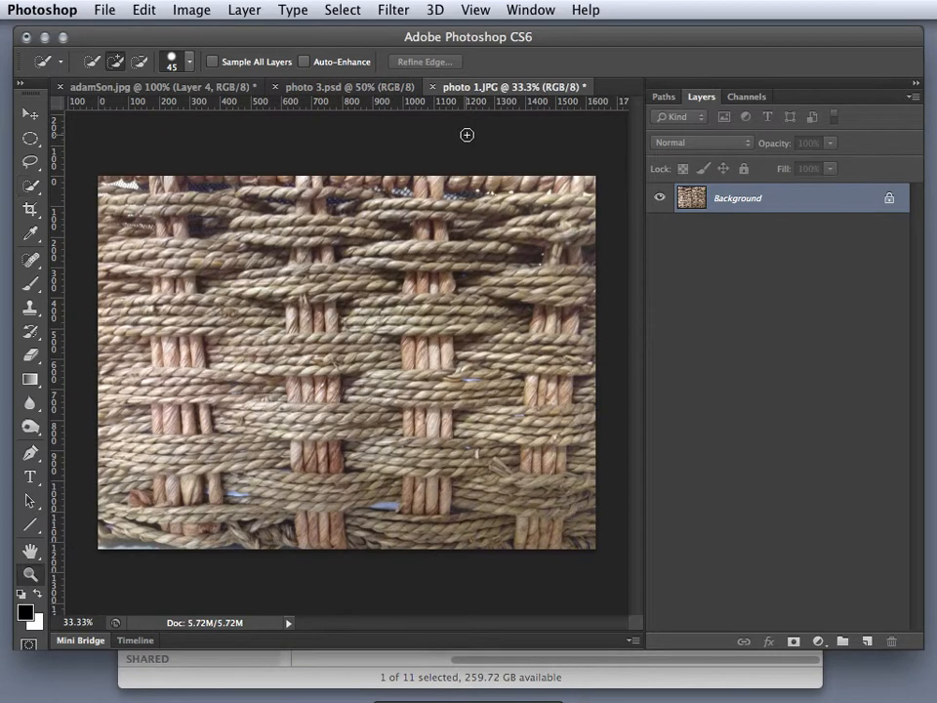
key(z)
key(super+a)
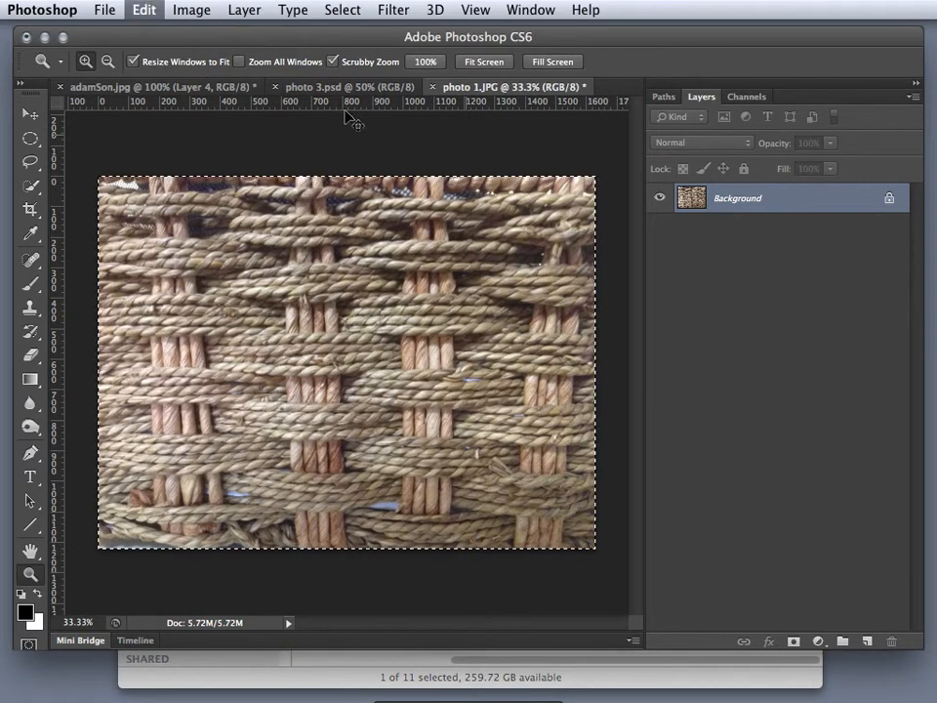
click(178, 88)
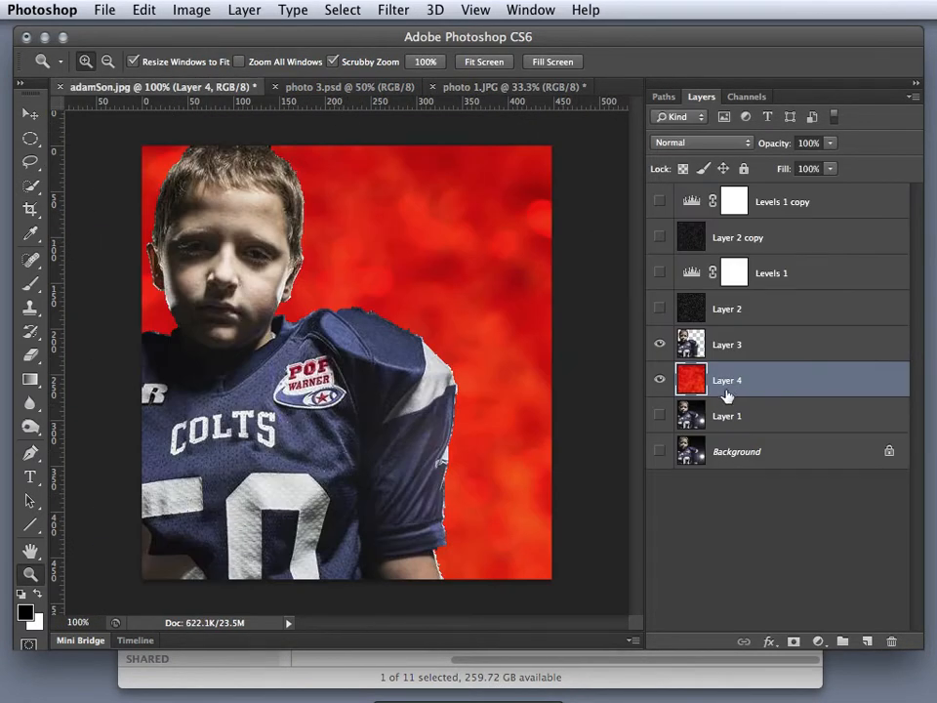
key(super+v)
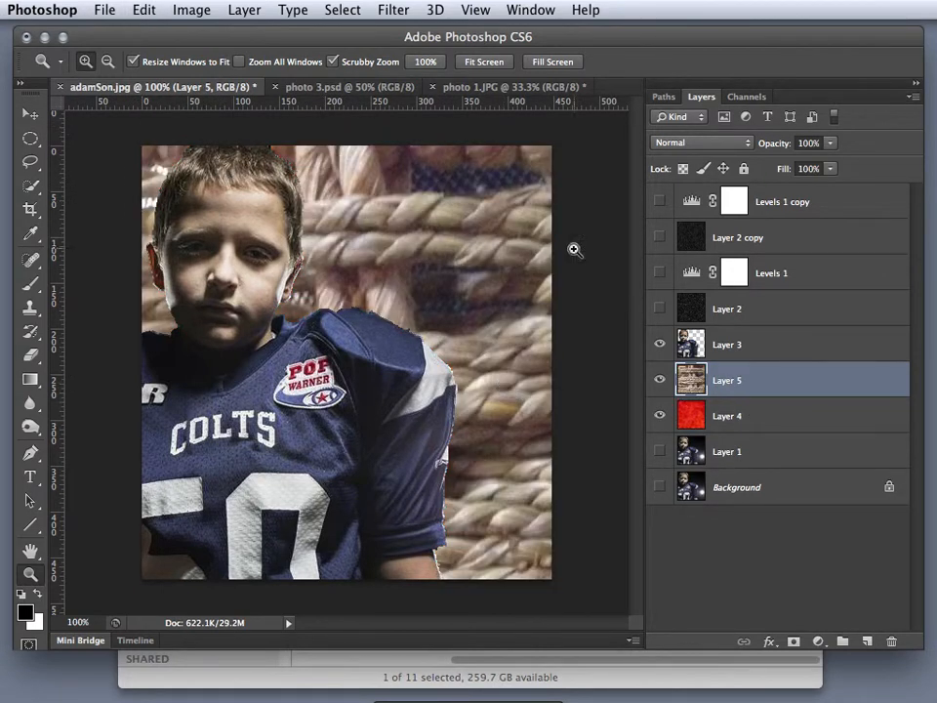
Start a free transform on the pasted basket layer and scale it to 25% with linked width and height.
key(super+t)
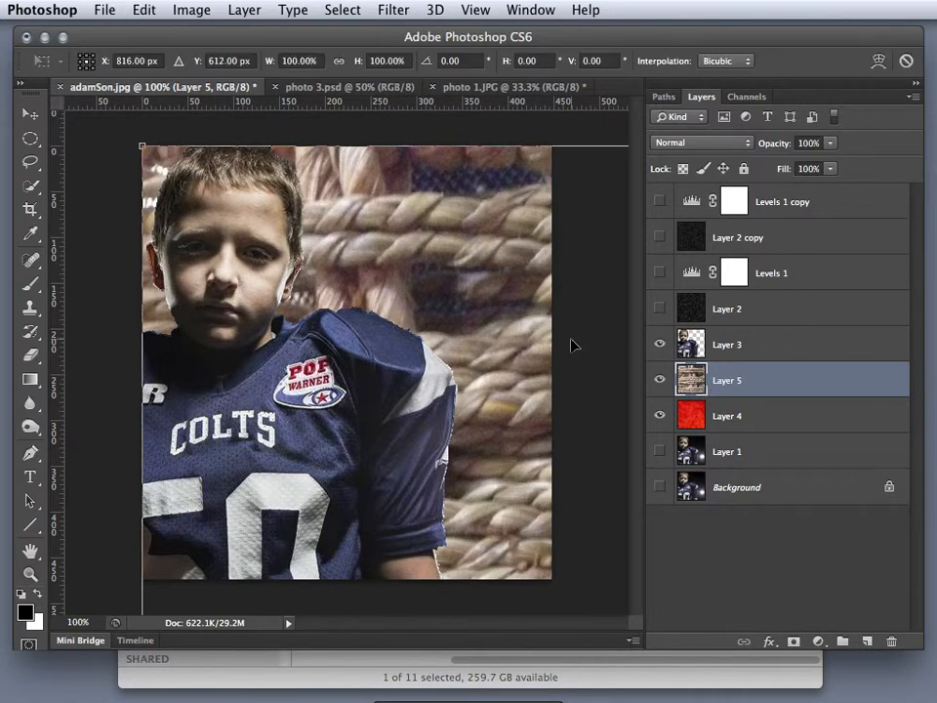
click(297, 60)
text(25)
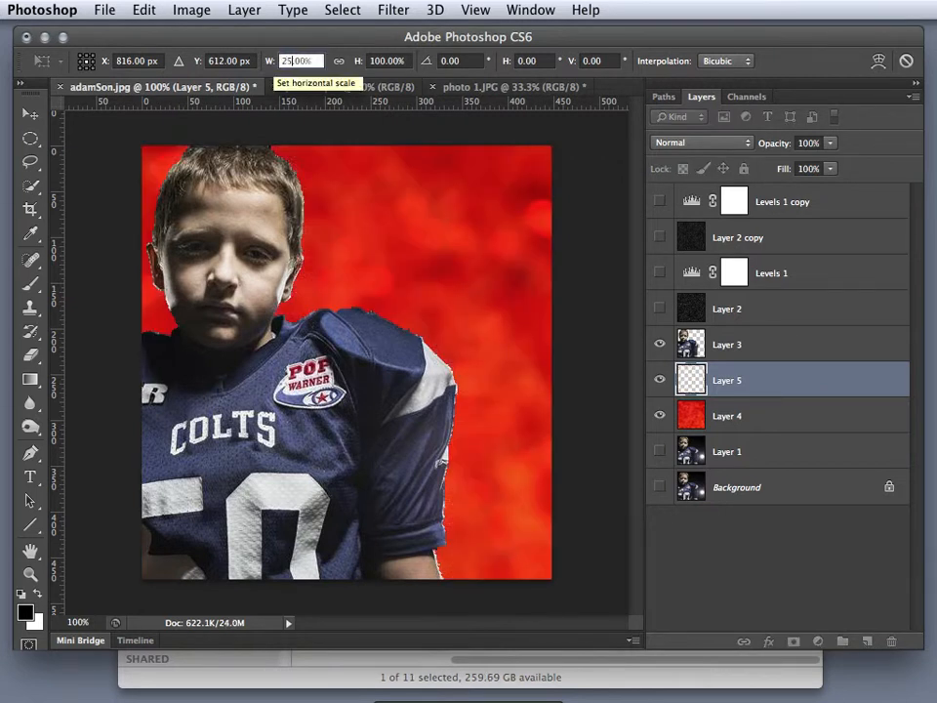
click(339, 61)
text(5)
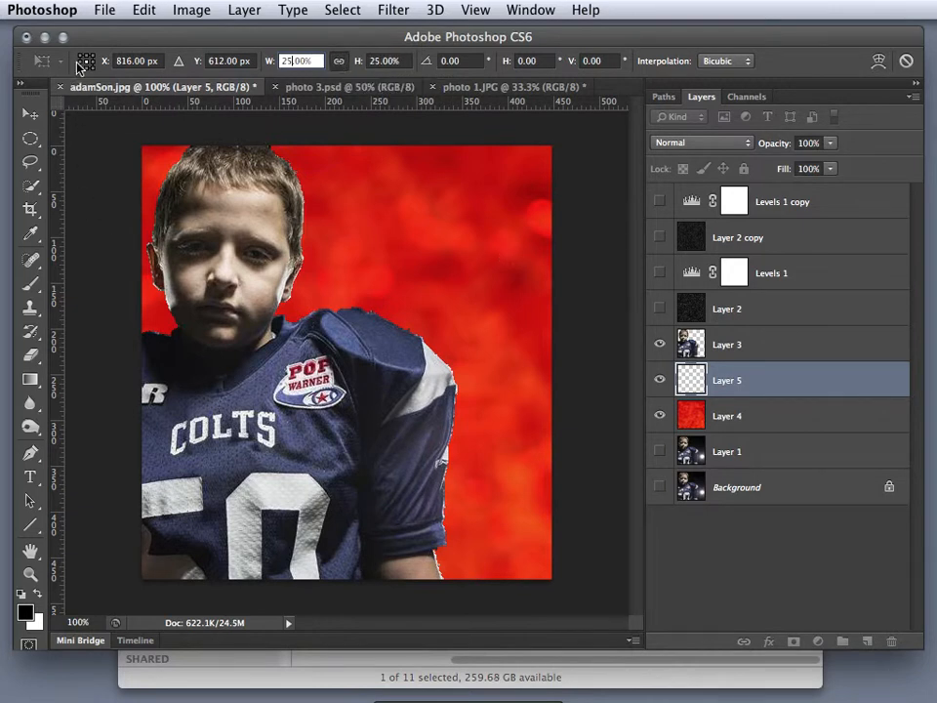
Position the basket texture's reference corner at X 0 px and Y 0 px.
double_click(143, 61)
text(0)
key(Return)
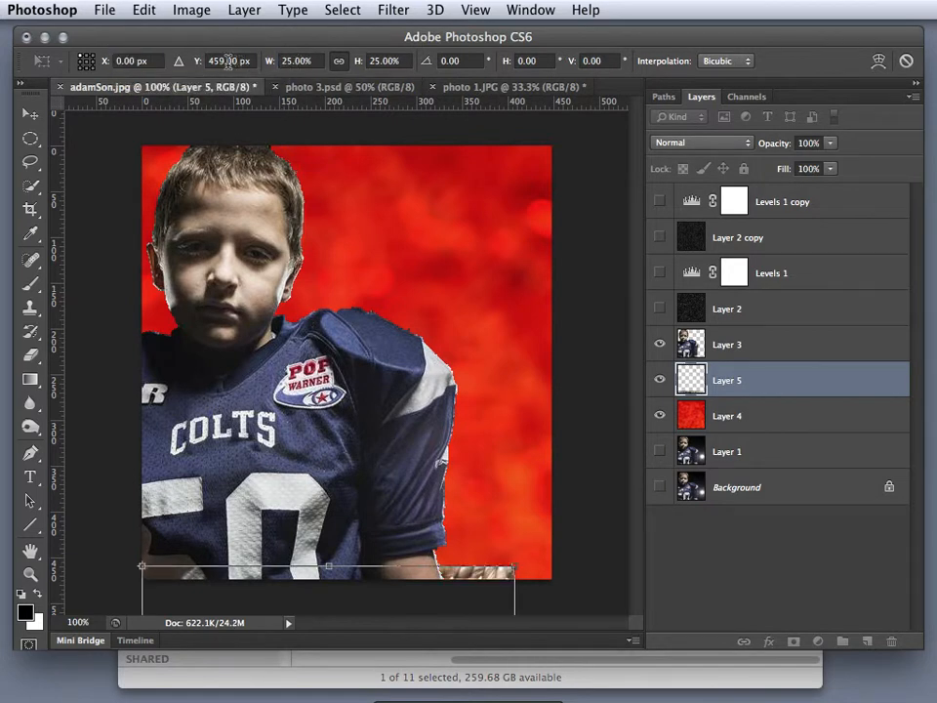
drag(226, 61, 206, 60)
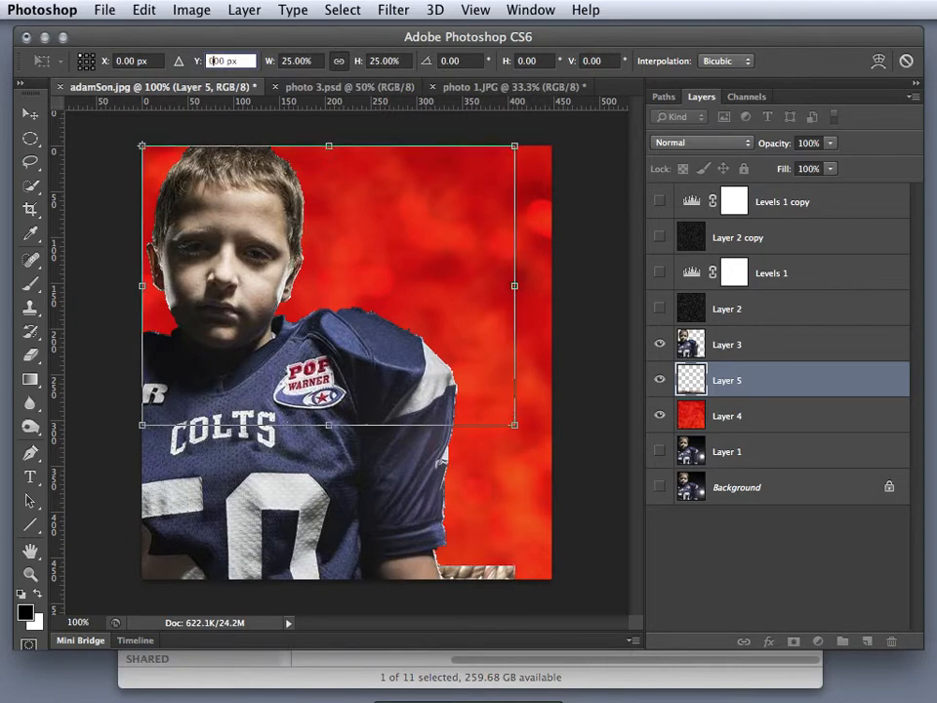
text(0)
key(Return)
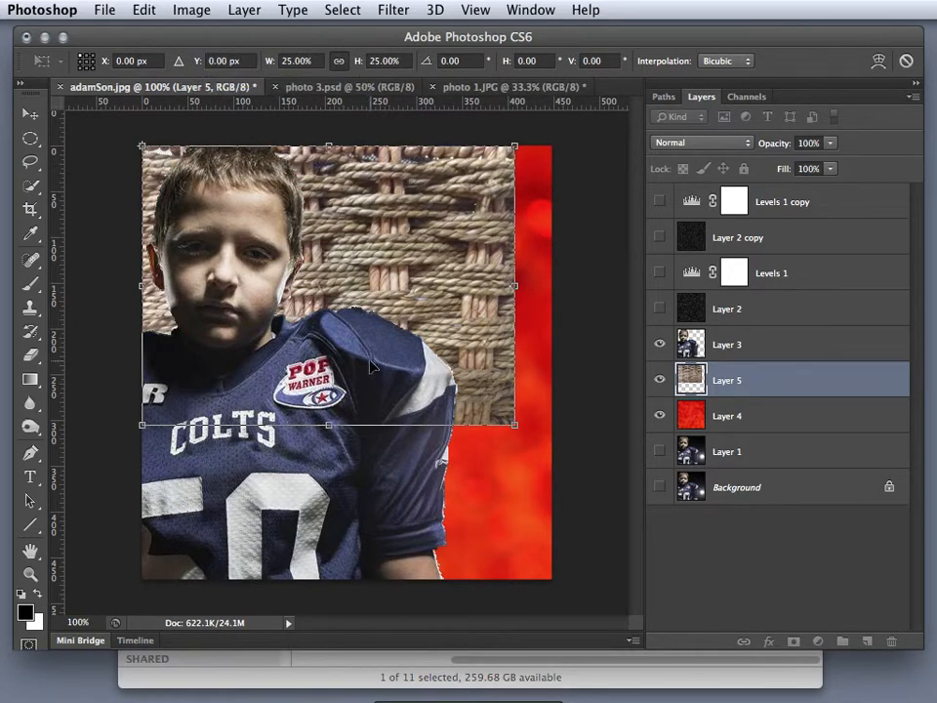
Enlarge the basket texture proportionally to about 39% so it covers the whole canvas, and apply the transform.
drag(514, 423, 591, 685)
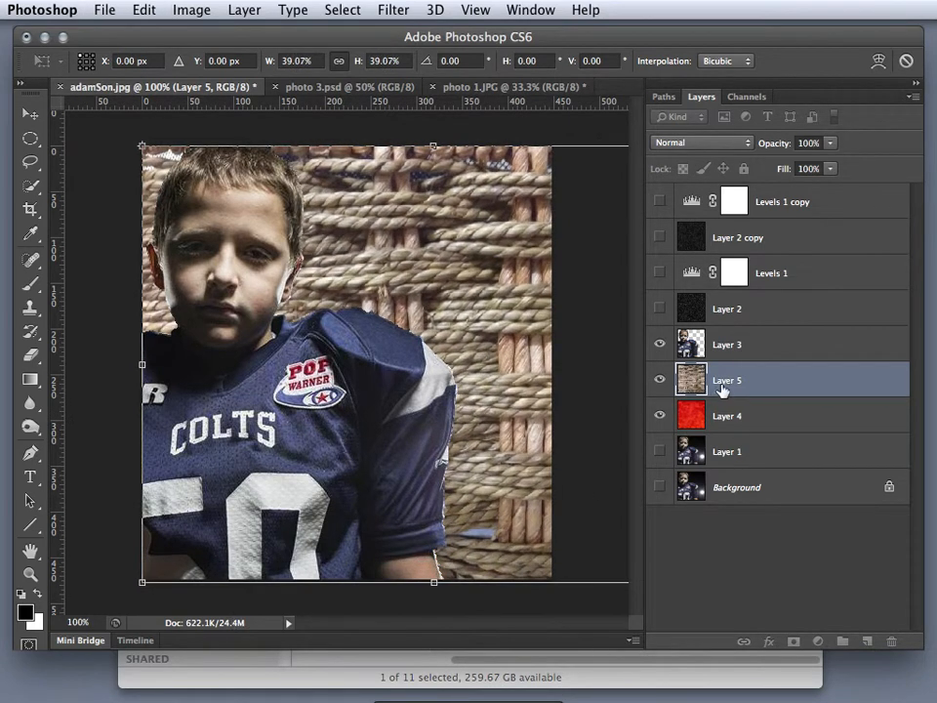
key(Return)
key(z)
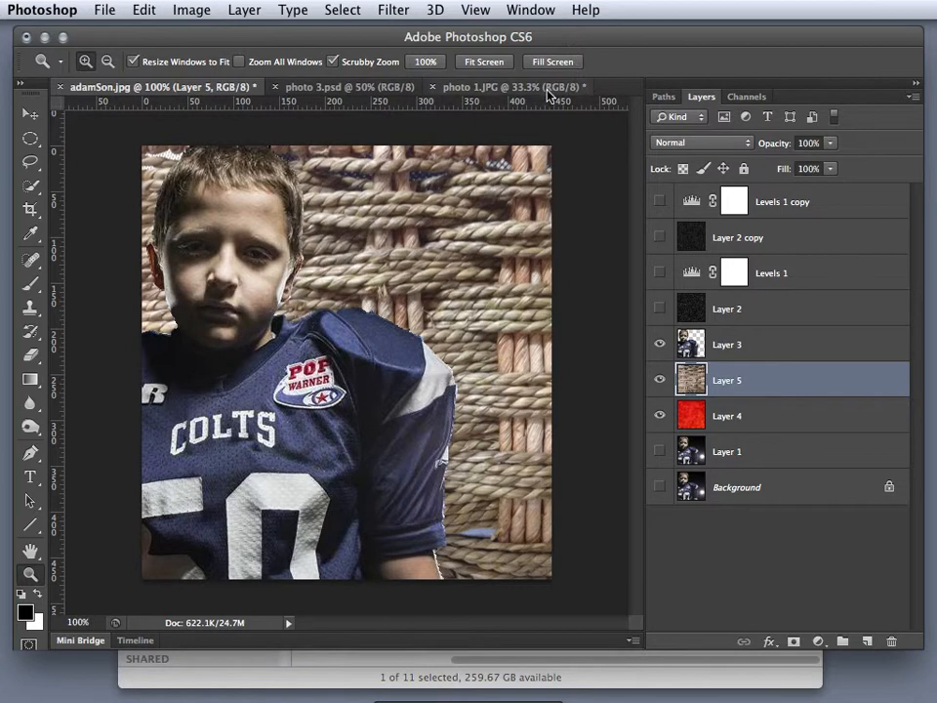
Start a Field Blur on the basket texture layer and set its blur amount to 23 px.
click(406, 12)
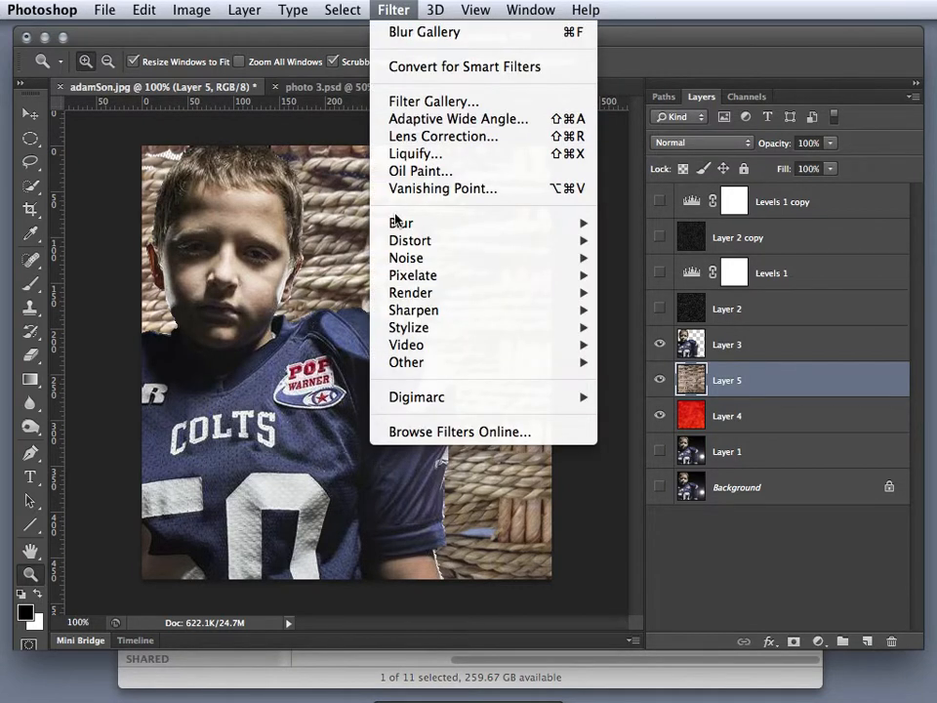
mouse_move(395, 223)
click(661, 223)
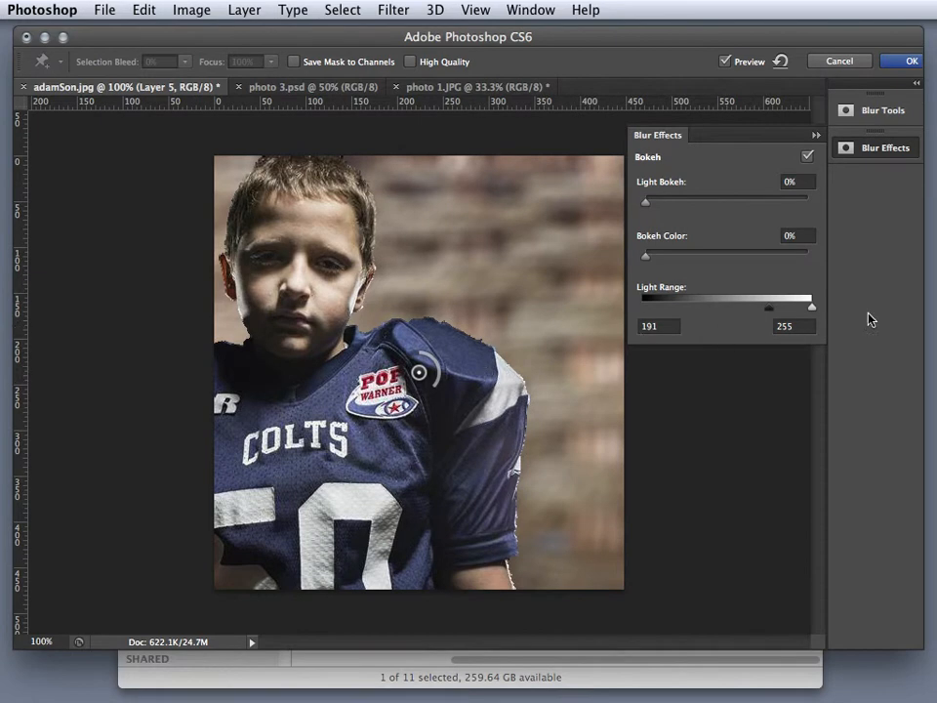
click(889, 115)
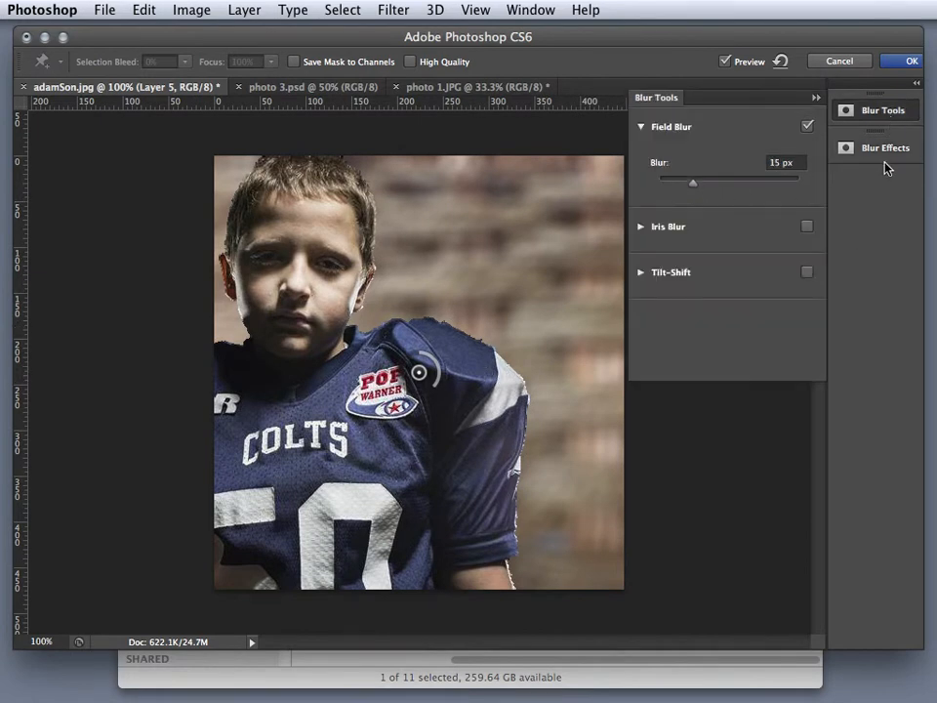
mouse_move(693, 186)
mouse_down()
mouse_move(713, 189)
mouse_move(701, 188)
mouse_up()
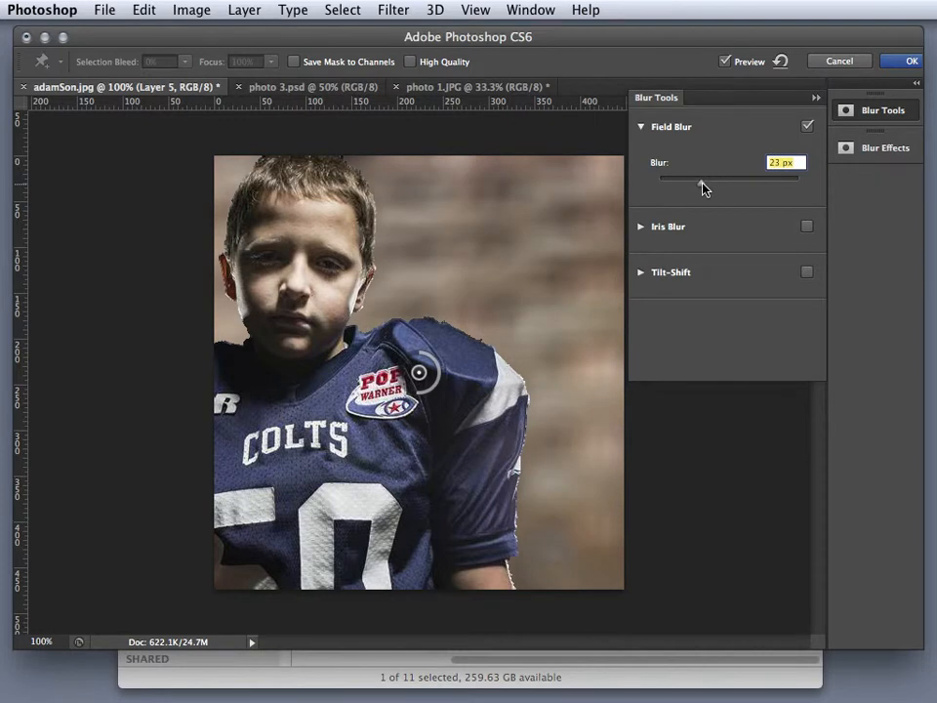
Set Light Bokeh to 61%, Bokeh Color to 78% and Light Range to 215–255, then apply the blur and compare the layer hidden and shown.
click(848, 151)
drag(647, 204, 734, 206)
drag(646, 258, 761, 262)
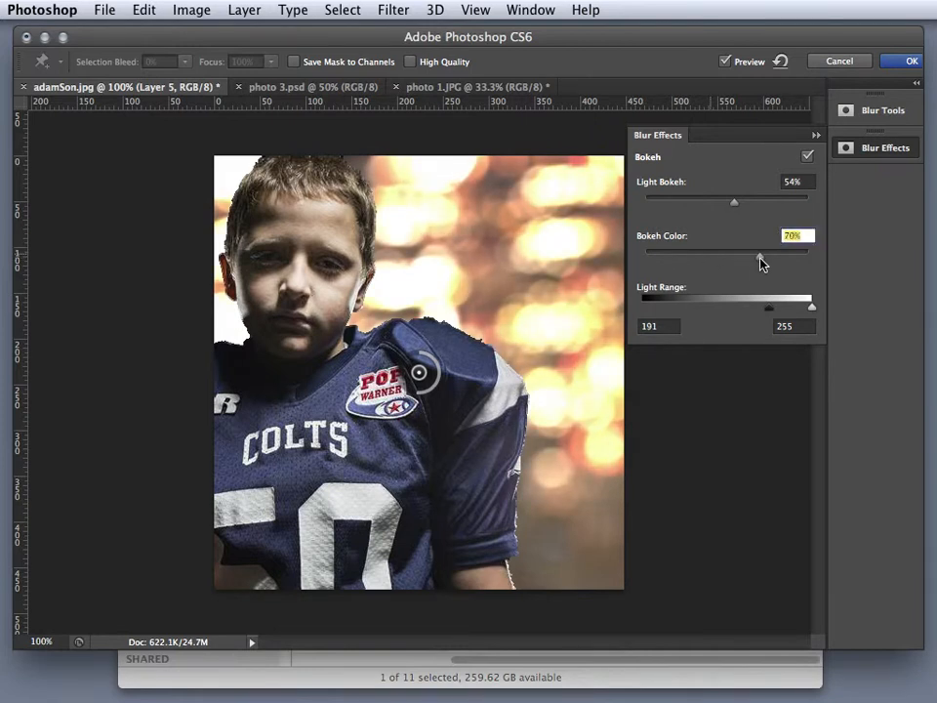
drag(811, 308, 787, 311)
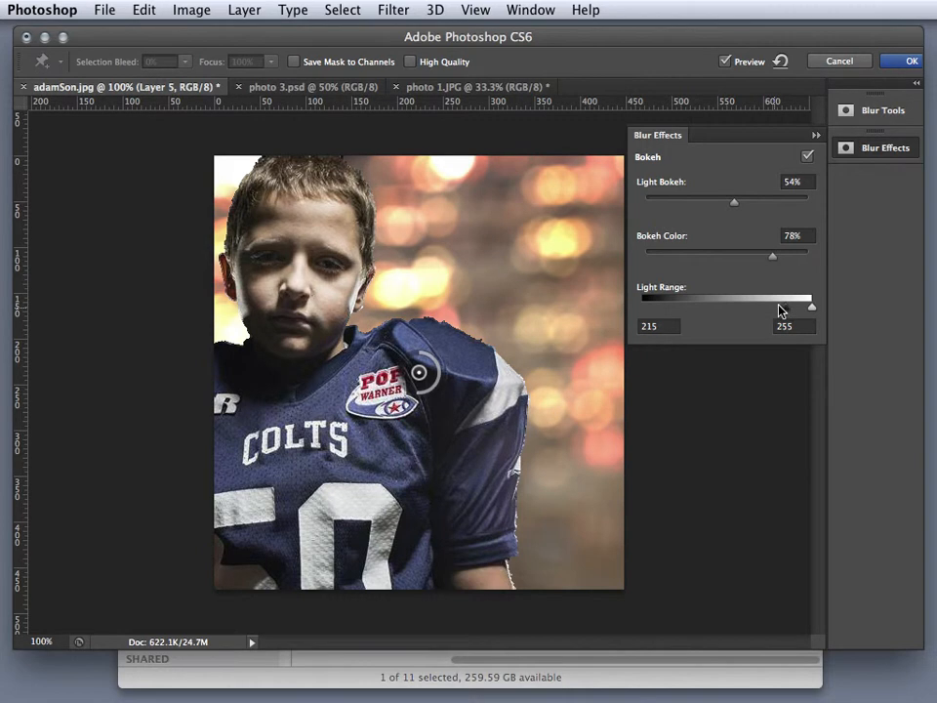
drag(734, 203, 745, 208)
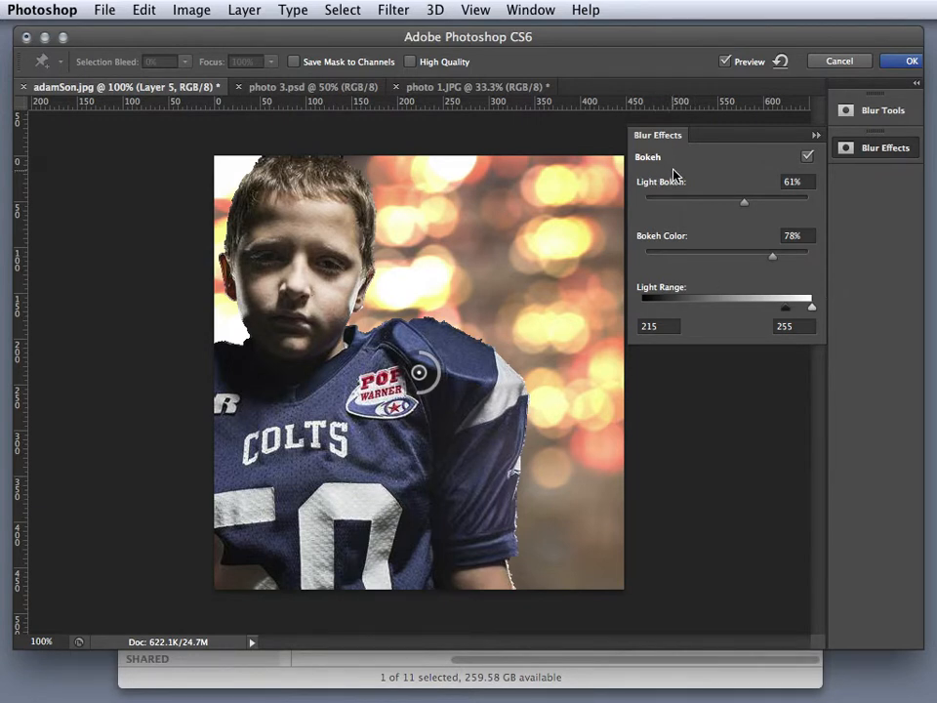
click(900, 62)
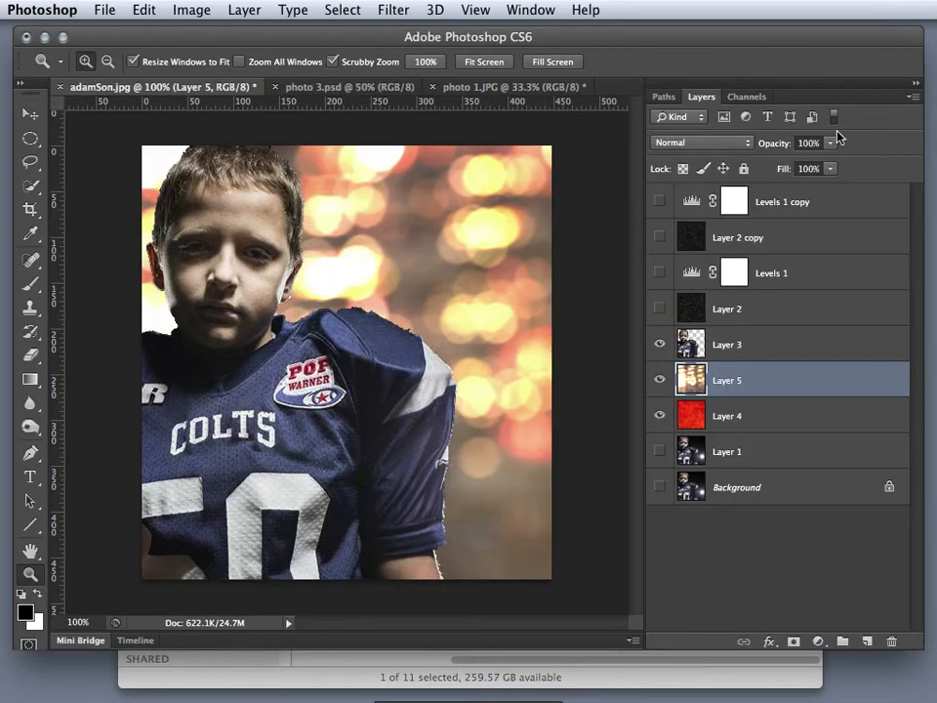
click(660, 380)
click(660, 380)
Add a Color Overlay layer style to the blurred basket layer and set its opacity to 26%.
click(768, 640)
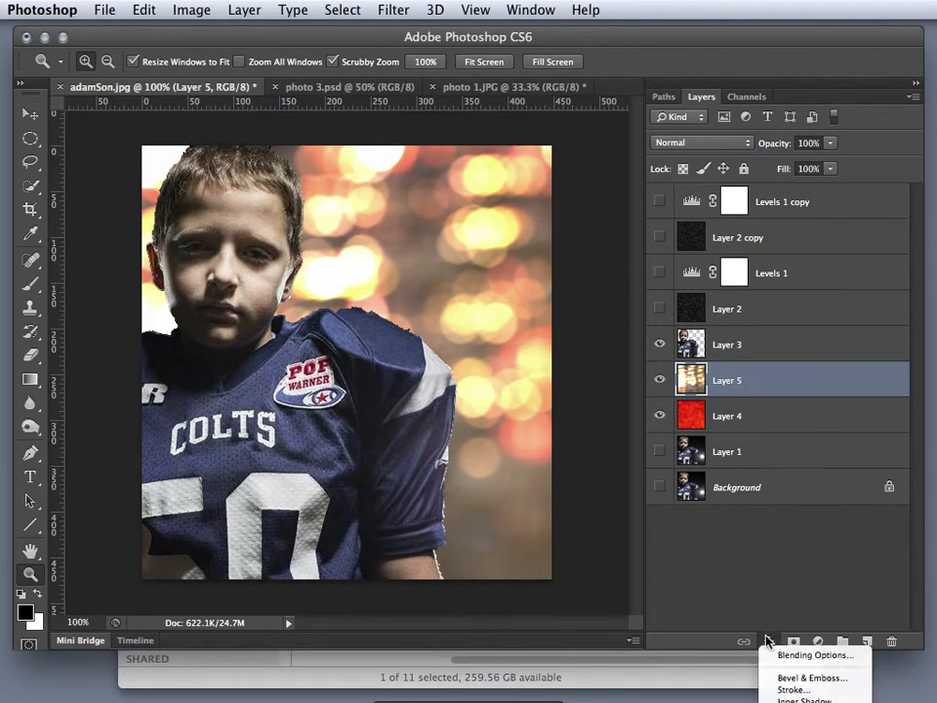
click(806, 702)
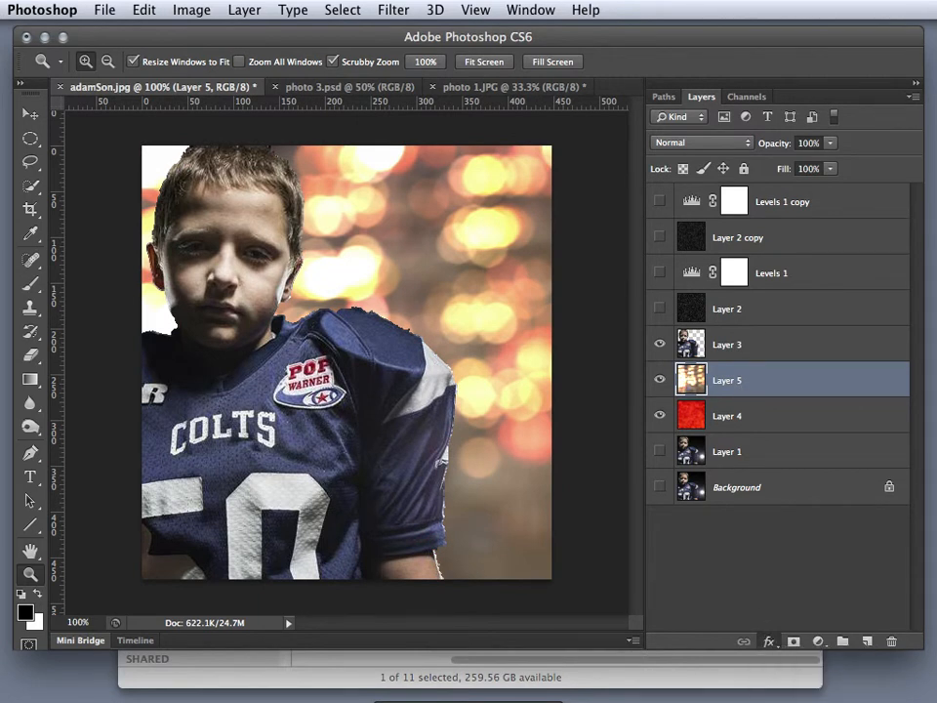
drag(927, 332, 781, 259)
drag(902, 345, 830, 342)
Change the overlay color to a dark navy blue and close the layer style settings.
click(925, 316)
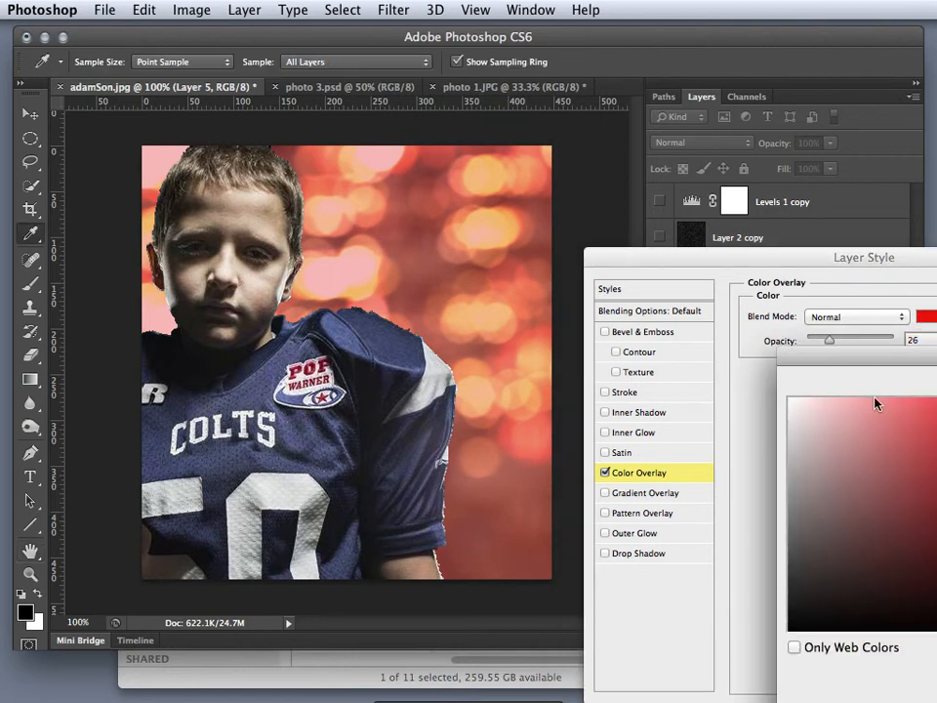
click(936, 475)
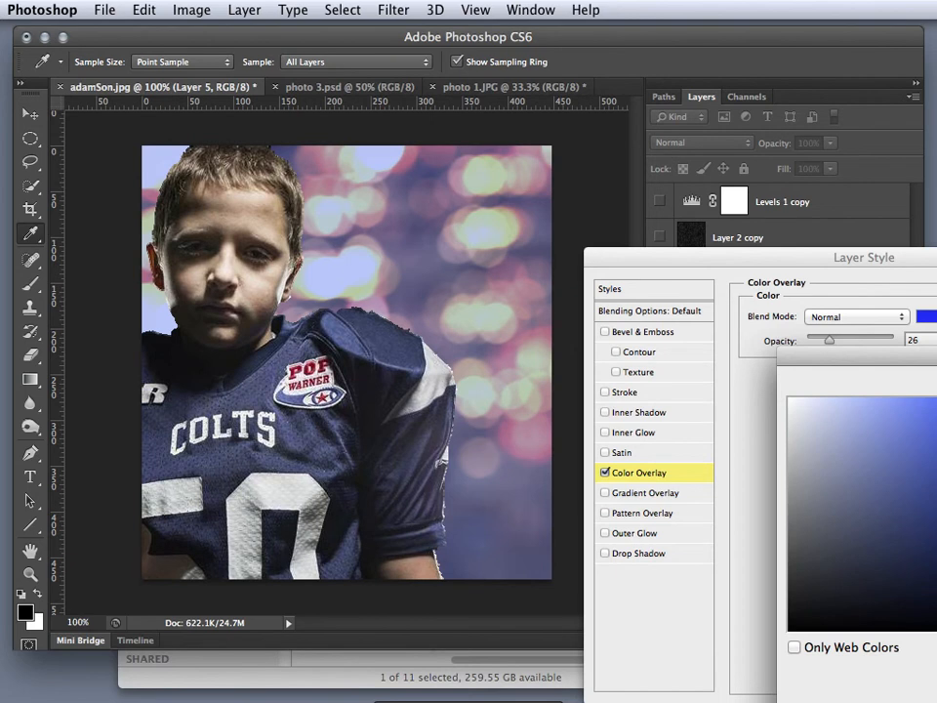
click(936, 519)
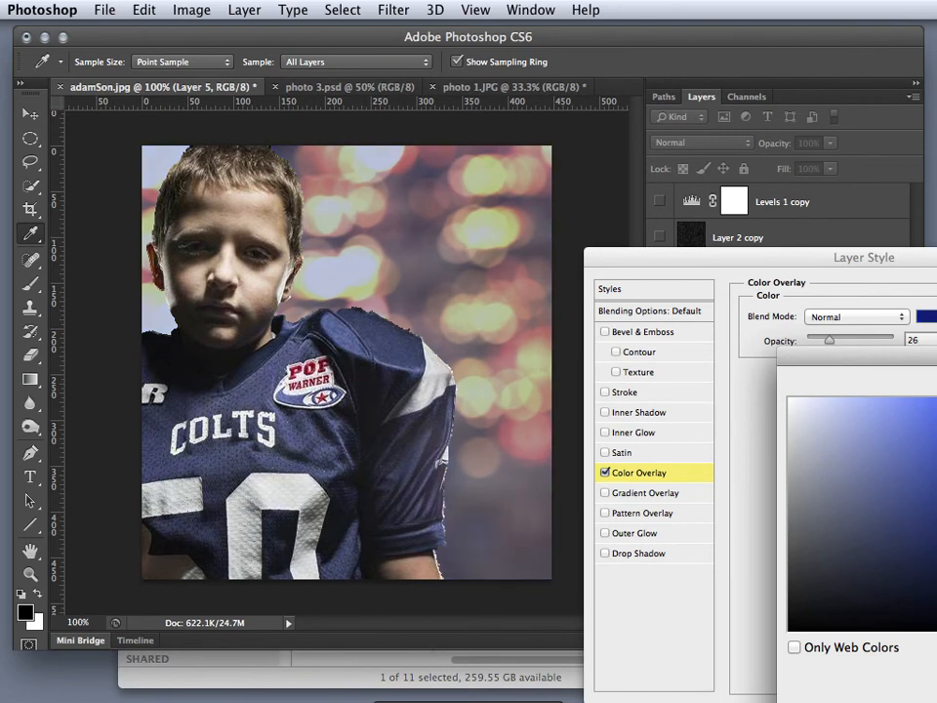
key(Return)
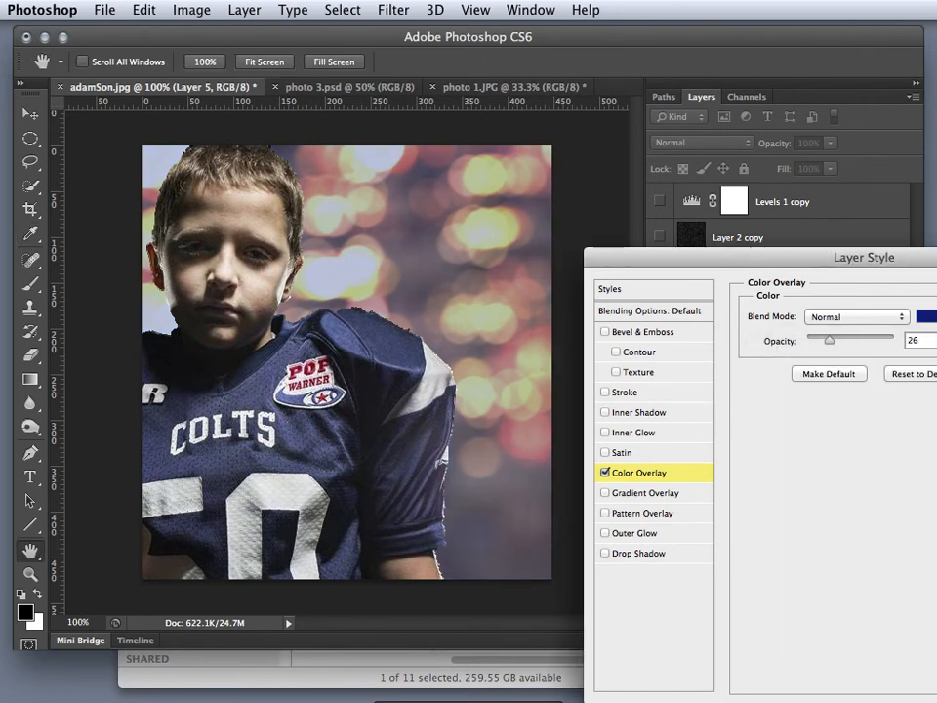
key(Escape)
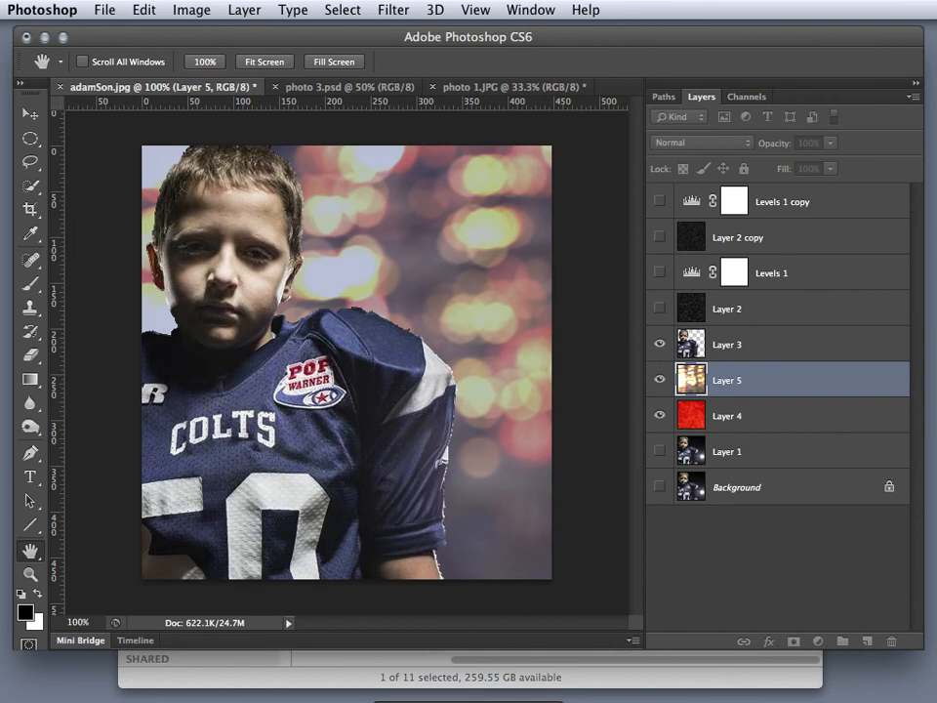